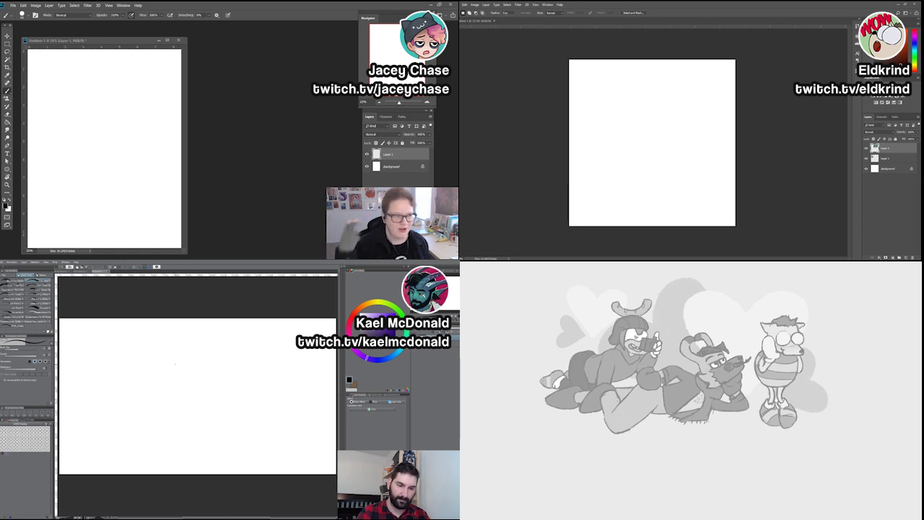
Doodle a tiny angry face with two eyes, a raised brow and a round mouth mid-canvas.
{"action": "mouse_move", "coordinate": [188, 367]}
{"action": "left_mouse_down"}
{"action": "mouse_move", "coordinate": [190, 375]}
{"action": "mouse_move", "coordinate": [188, 367]}
{"action": "left_mouse_up"}
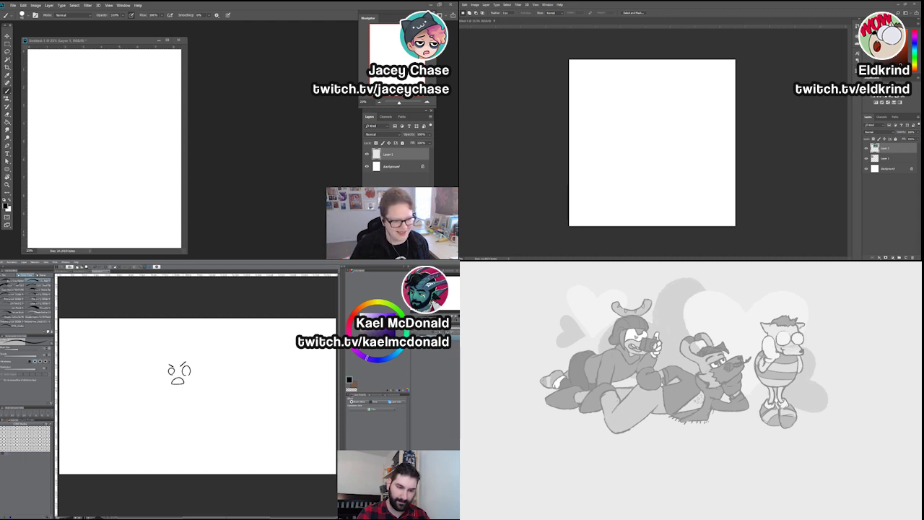
Delete the face doodle and add rough sketch strokes at the bird's tail and left side.
{"action": "key", "text": "Delete"}
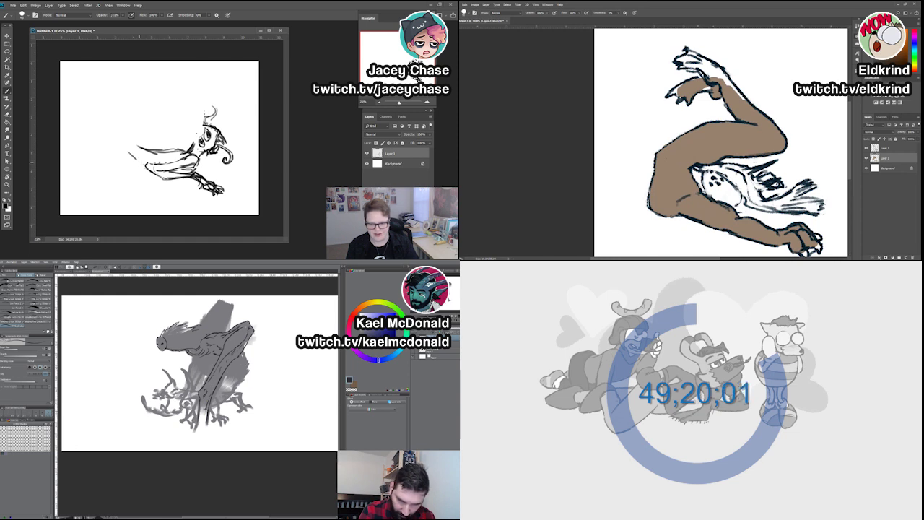
{"action": "left_click_drag", "start_coordinate": [149, 172], "coordinate": [129, 161]}
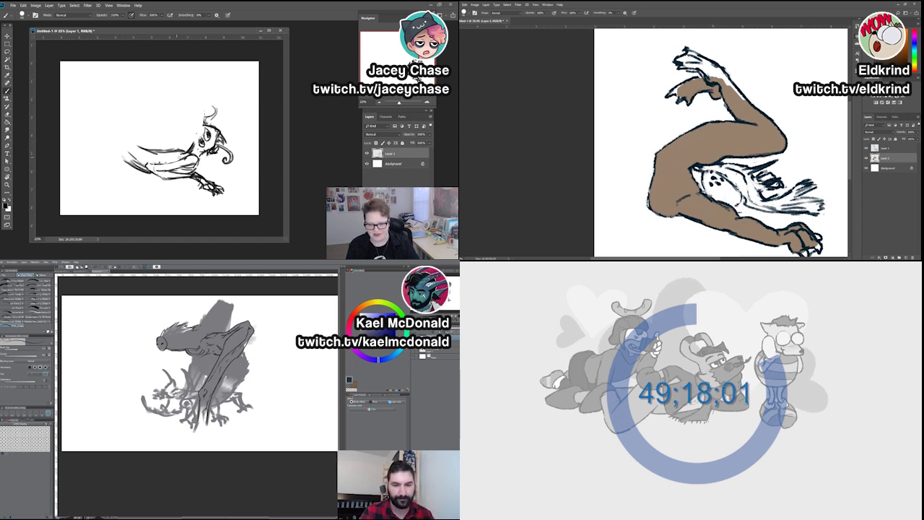
{"action": "left_click_drag", "start_coordinate": [155, 156], "coordinate": [129, 149]}
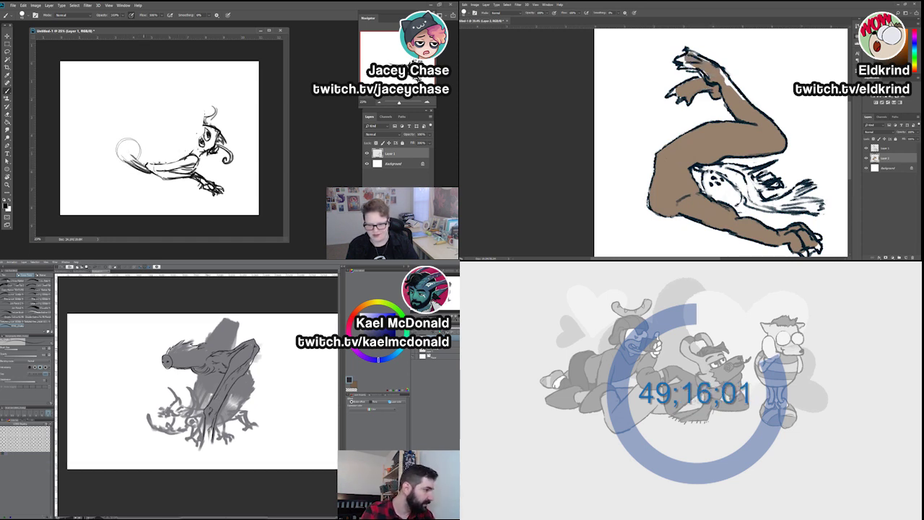
{"action": "key", "text": "ctrl+z"}
{"action": "key", "text": "ctrl+z"}
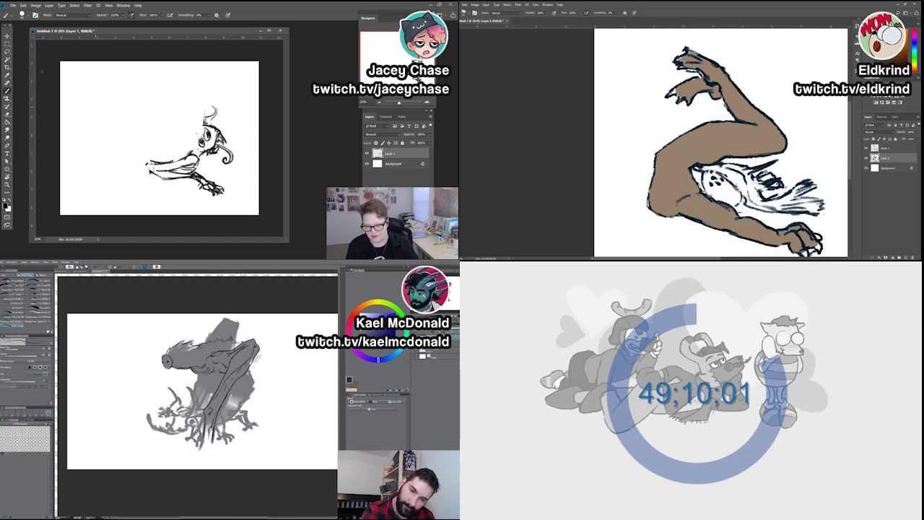
Shift the bird sketch slightly left, then return to the brush on Layer 1.
{"action": "key", "text": "v"}
{"action": "left_click_drag", "start_coordinate": [162, 148], "coordinate": [113, 150]}
{"action": "left_click", "coordinate": [8, 92]}
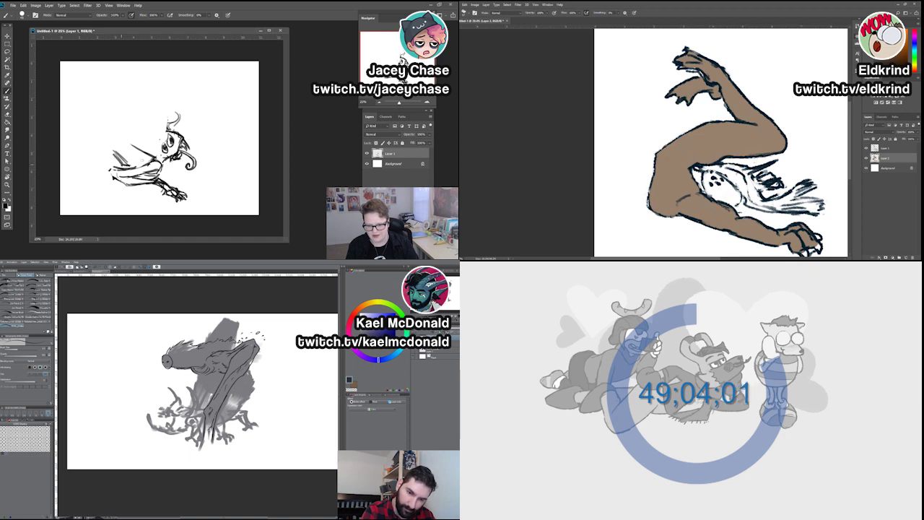
{"action": "scroll", "coordinate": [714, 145], "scroll_direction": "down", "scroll_amount": 2}
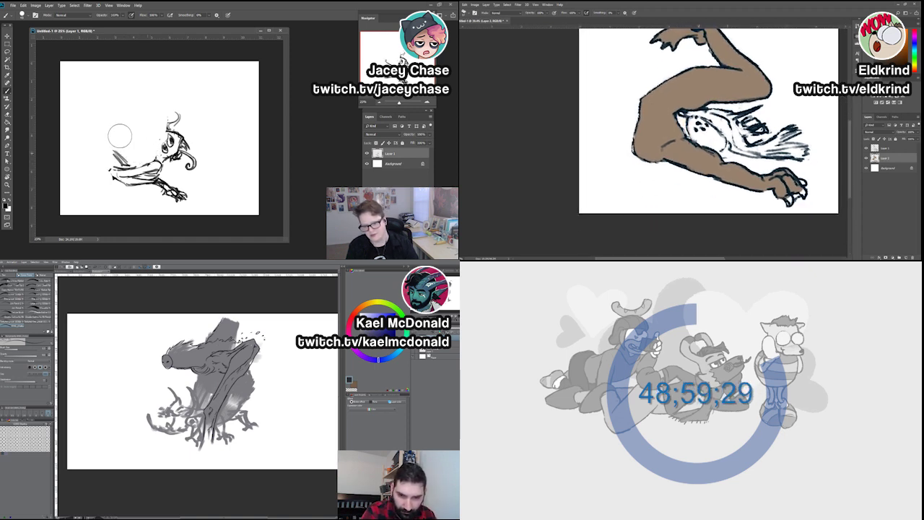
{"action": "scroll", "coordinate": [715, 123], "scroll_direction": "down", "scroll_amount": 3}
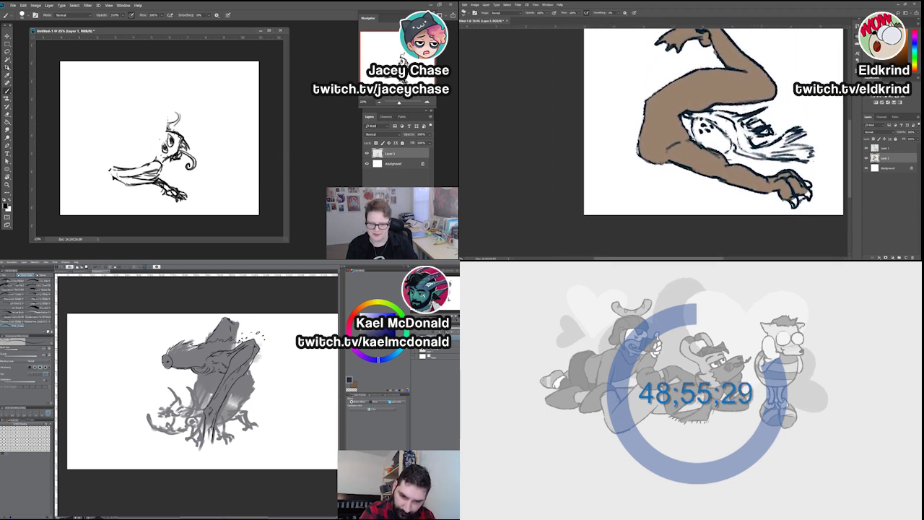
{"action": "left_click", "coordinate": [885, 148]}
Lasso the bird's body and rotate it to a new angle.
{"action": "key", "text": "l"}
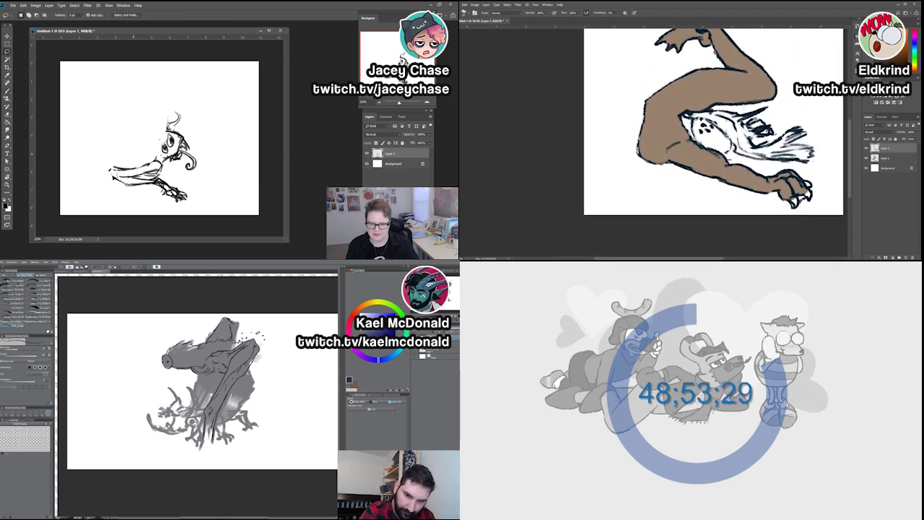
{"action": "left_click_drag", "start_coordinate": [156, 159], "coordinate": [144, 210]}
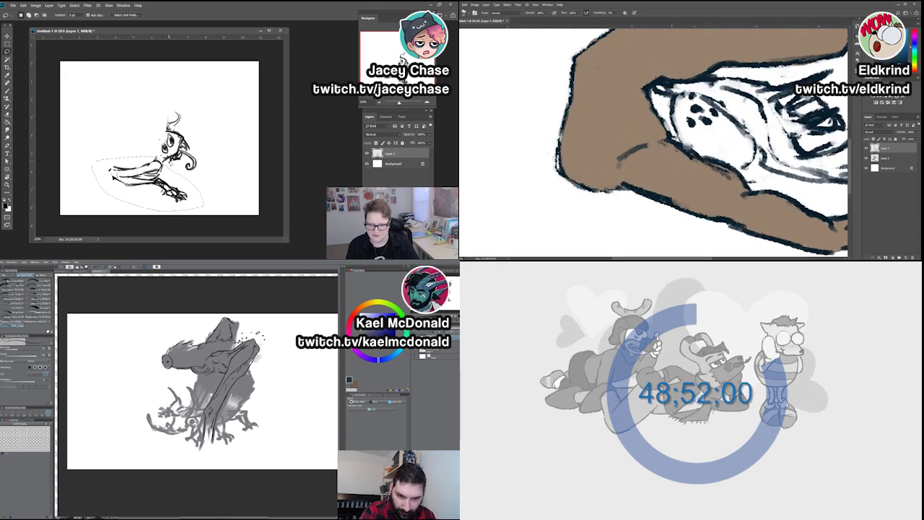
{"action": "key", "text": "ctrl+t"}
{"action": "mouse_move", "coordinate": [123, 143]}
{"action": "left_mouse_down"}
{"action": "mouse_move", "coordinate": [137, 119]}
{"action": "mouse_move", "coordinate": [128, 129]}
{"action": "left_mouse_up"}
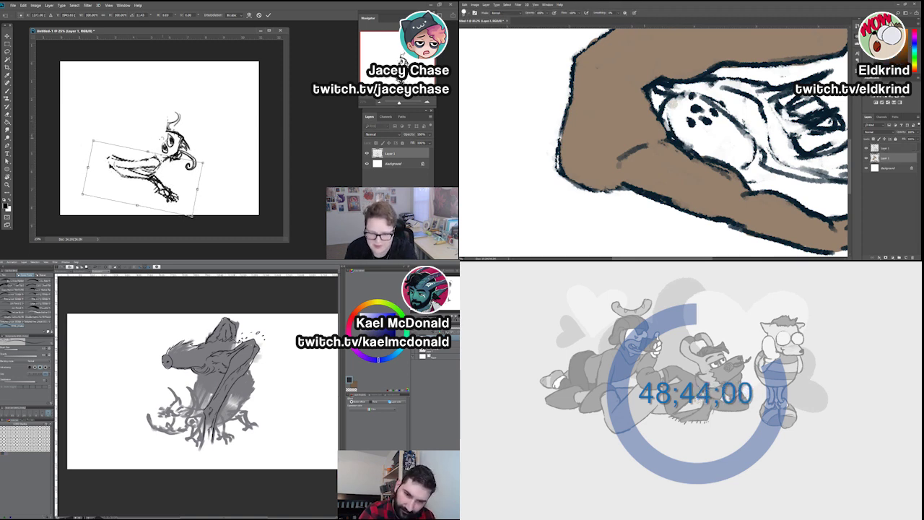
{"action": "key", "text": "Return"}
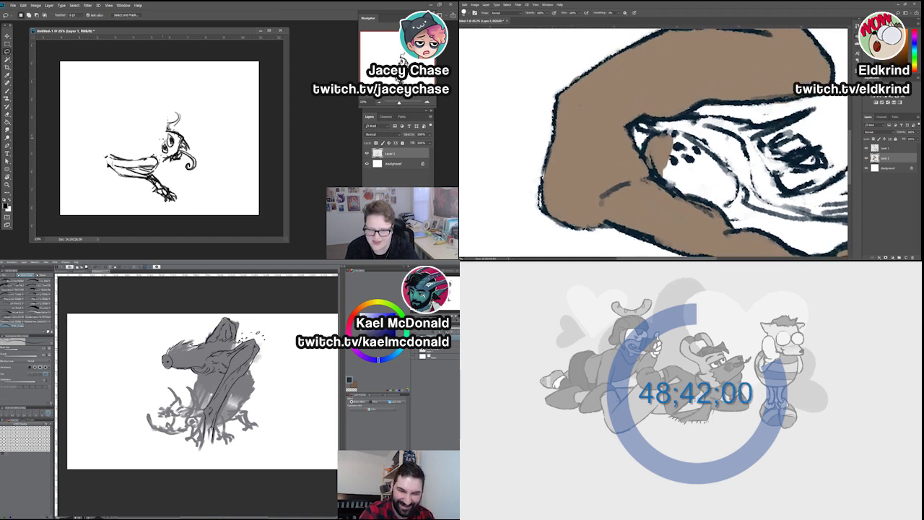
Nudge the selected legs slightly down and tilt them, shifting their bottom left.
{"action": "scroll", "coordinate": [202, 387], "scroll_direction": "down", "scroll_amount": 1}
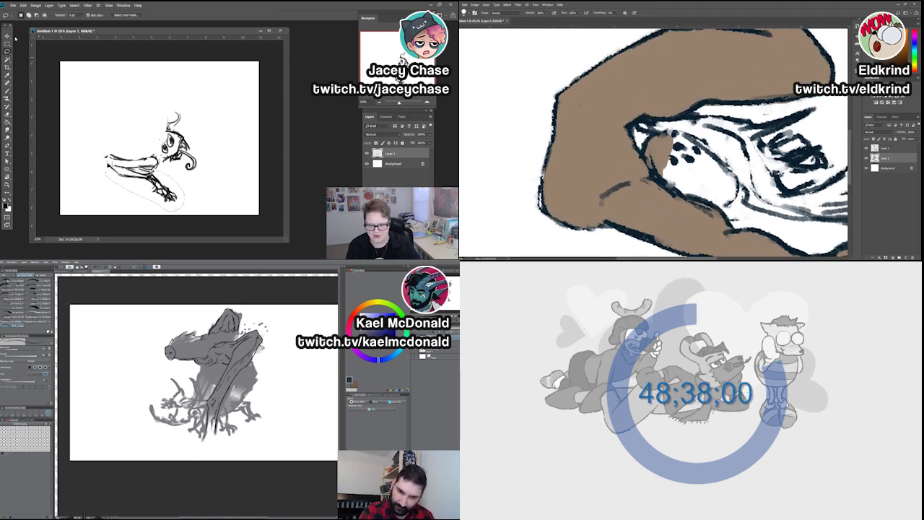
{"action": "left_click", "coordinate": [7, 35]}
{"action": "left_click_drag", "start_coordinate": [153, 160], "coordinate": [153, 163]}
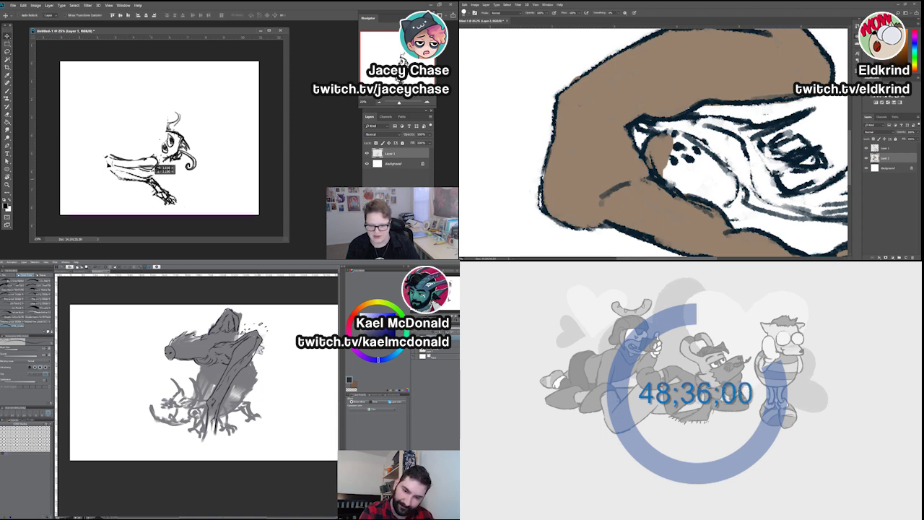
{"action": "key", "text": "ctrl+t"}
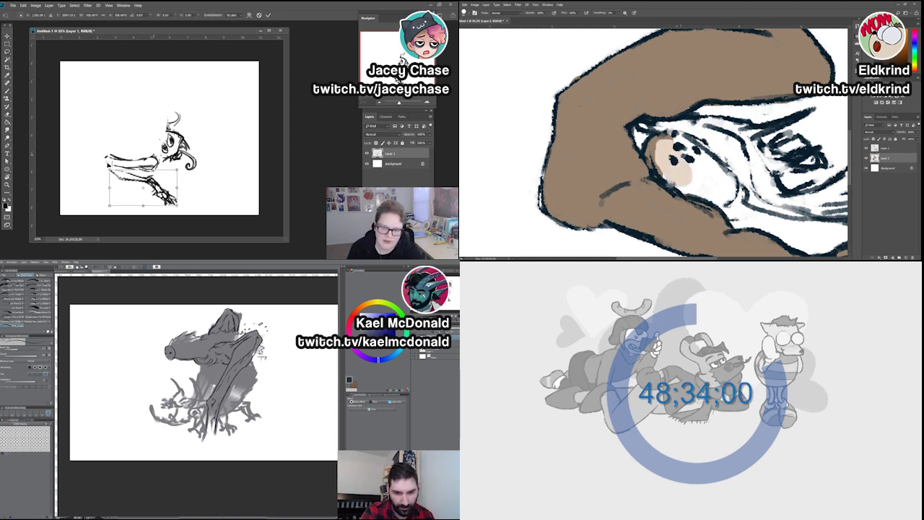
{"action": "left_click_drag", "start_coordinate": [142, 205], "coordinate": [136, 206]}
{"action": "key", "text": "Return"}
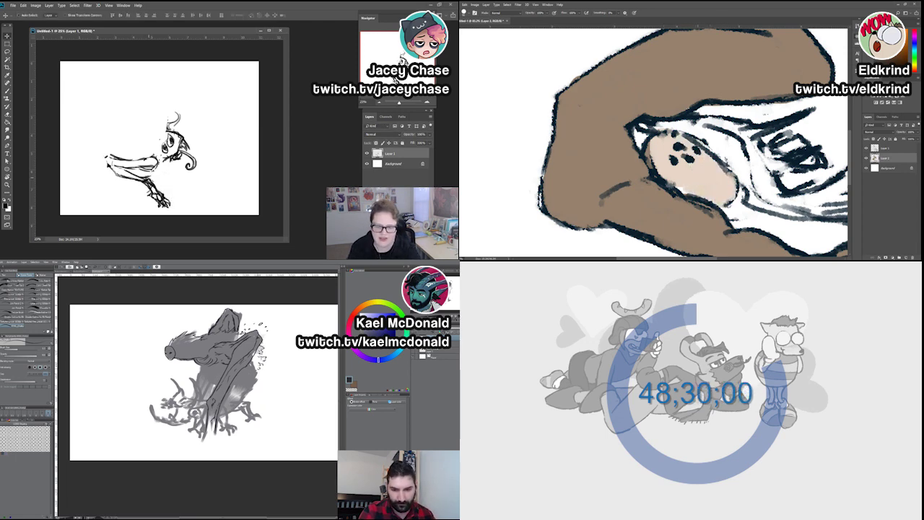
Lasso the bird's feet, rotate them, and go back to the Brush.
{"action": "key", "text": "l"}
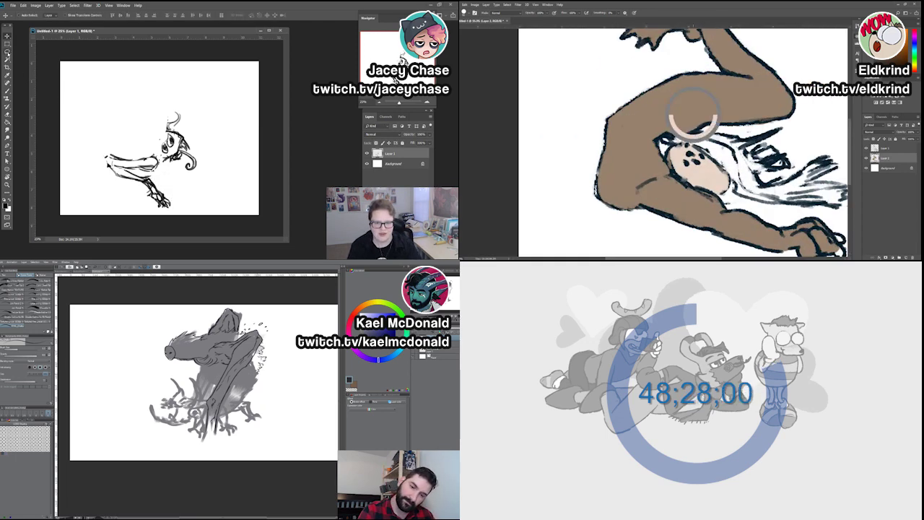
{"action": "mouse_move", "coordinate": [145, 209]}
{"action": "left_mouse_down"}
{"action": "mouse_move", "coordinate": [155, 178]}
{"action": "mouse_move", "coordinate": [179, 208]}
{"action": "mouse_move", "coordinate": [159, 183]}
{"action": "left_mouse_up"}
{"action": "key", "text": "ctrl+t"}
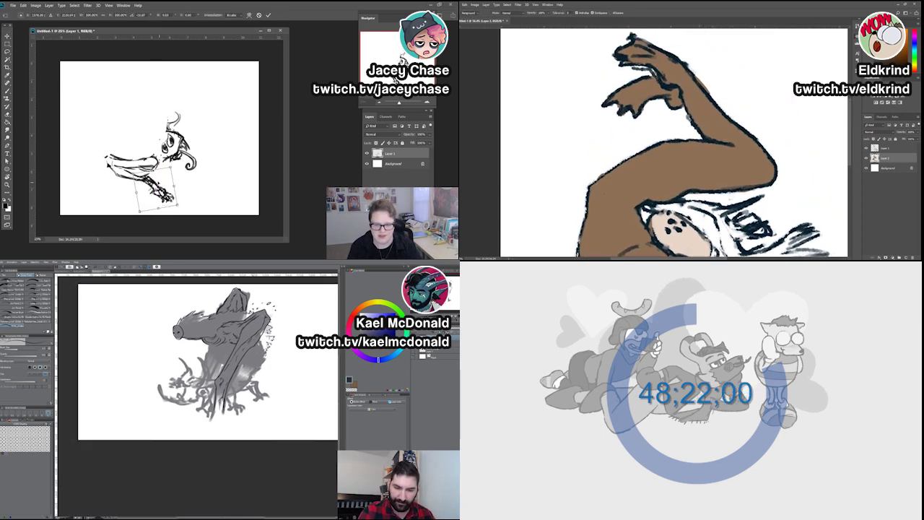
{"action": "key", "text": "b"}
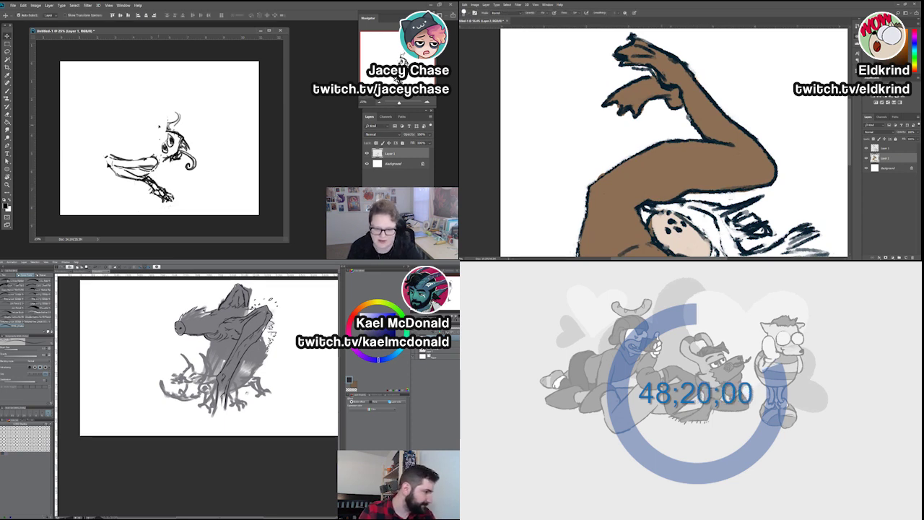
{"action": "key", "text": "Return"}
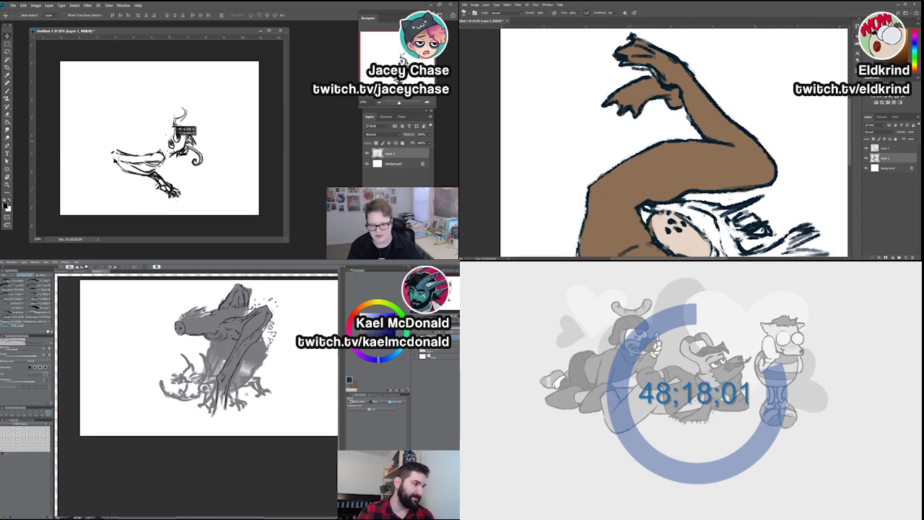
{"action": "key", "text": "b"}
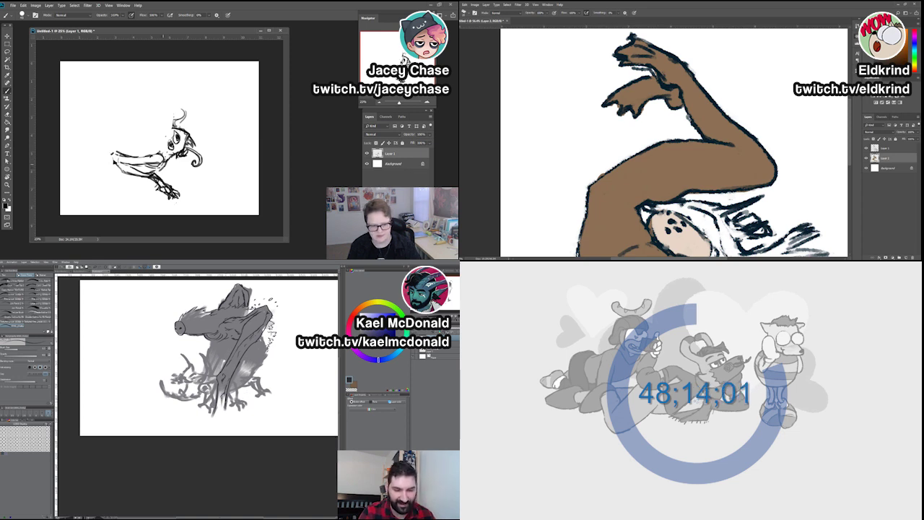
Draw the shaggy four-legged creature with a spiky mane and curling tongue in black on Layer 1.
{"action": "scroll", "coordinate": [672, 142], "scroll_direction": "down", "scroll_amount": 3}
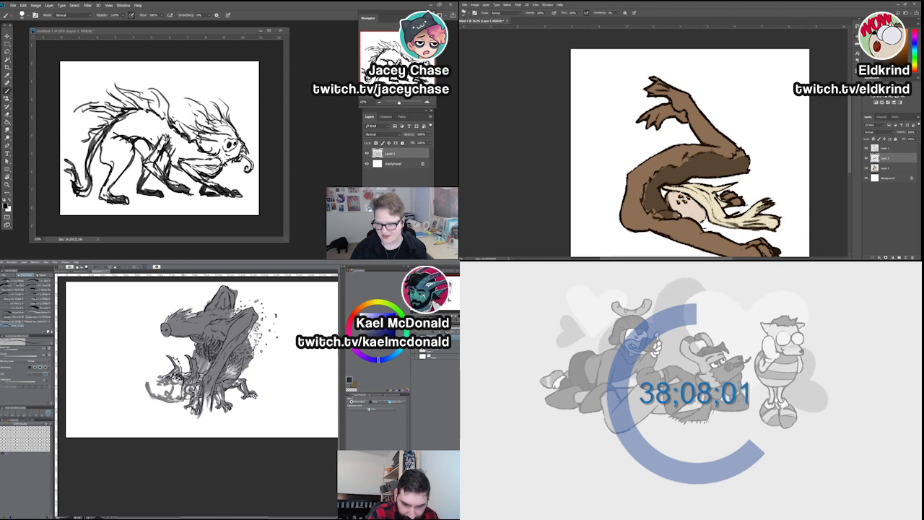
Lower Layer 1's opacity and add a new layer just above the Background.
{"action": "left_click_drag", "start_coordinate": [430, 136], "coordinate": [417, 143]}
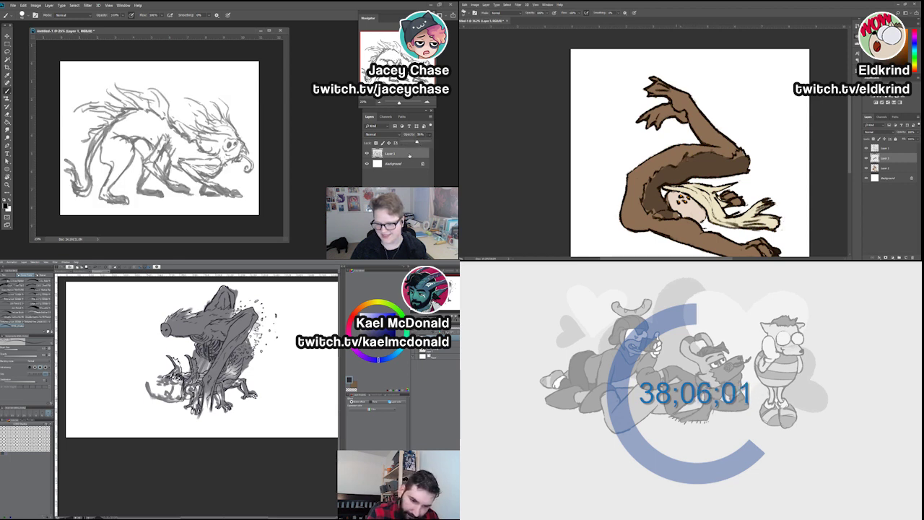
{"action": "left_click", "coordinate": [394, 163]}
{"action": "key", "text": "ctrl+shift+alt+n"}
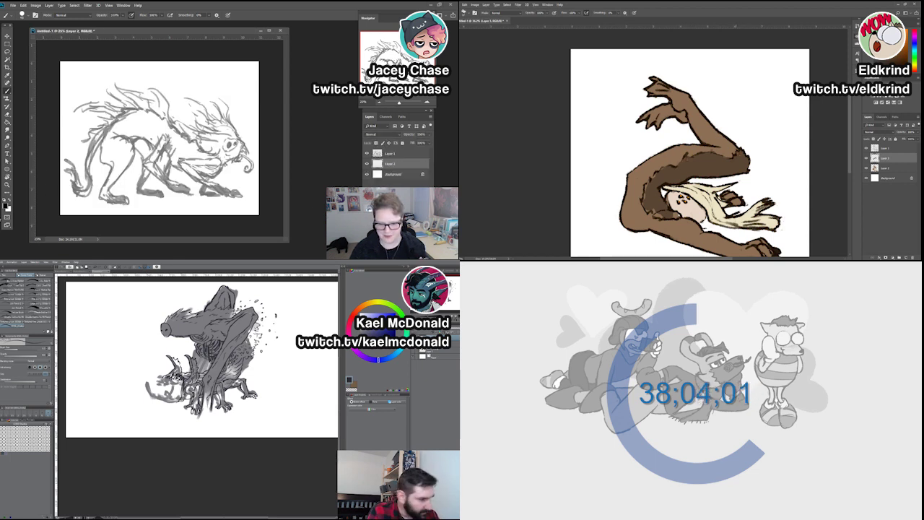
Pick a dark greyish brown and bucket-fill the new layer with it.
{"action": "left_click", "coordinate": [5, 206]}
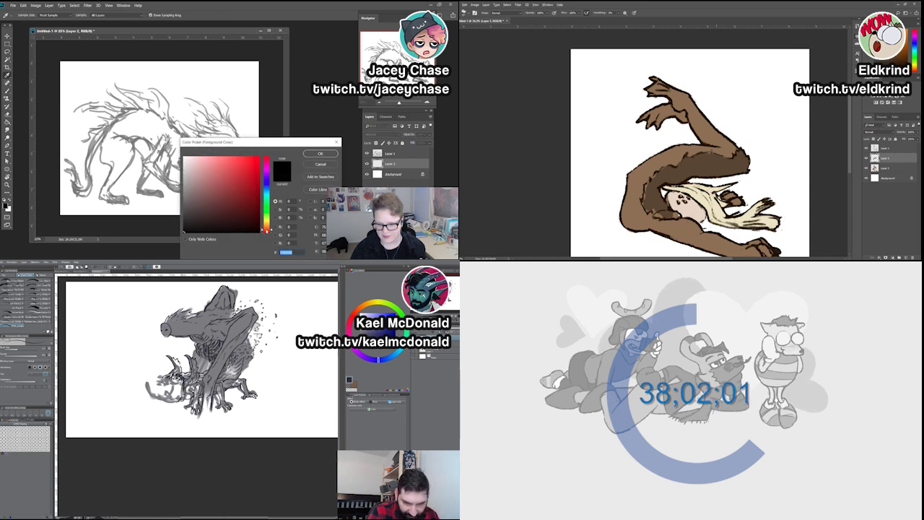
{"action": "left_click_drag", "start_coordinate": [267, 231], "coordinate": [266, 225]}
{"action": "left_click", "coordinate": [248, 215]}
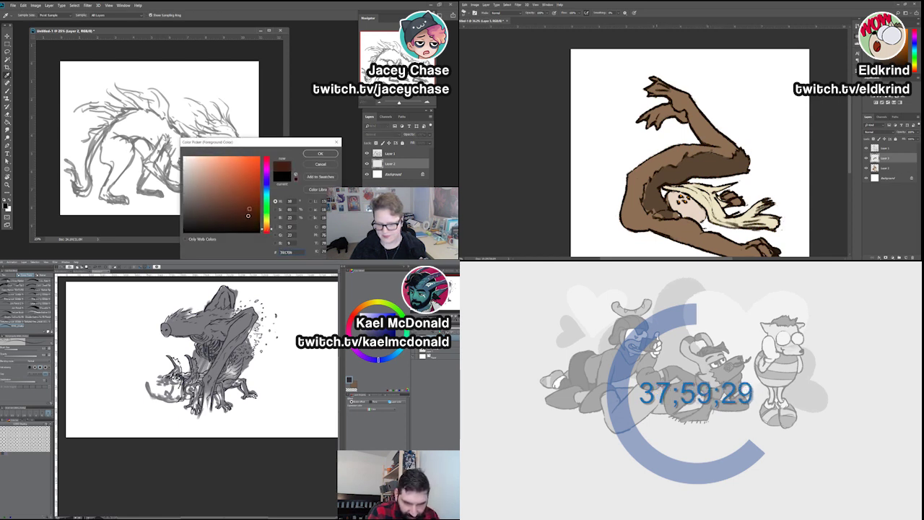
{"action": "left_click", "coordinate": [205, 216]}
{"action": "left_click", "coordinate": [206, 217]}
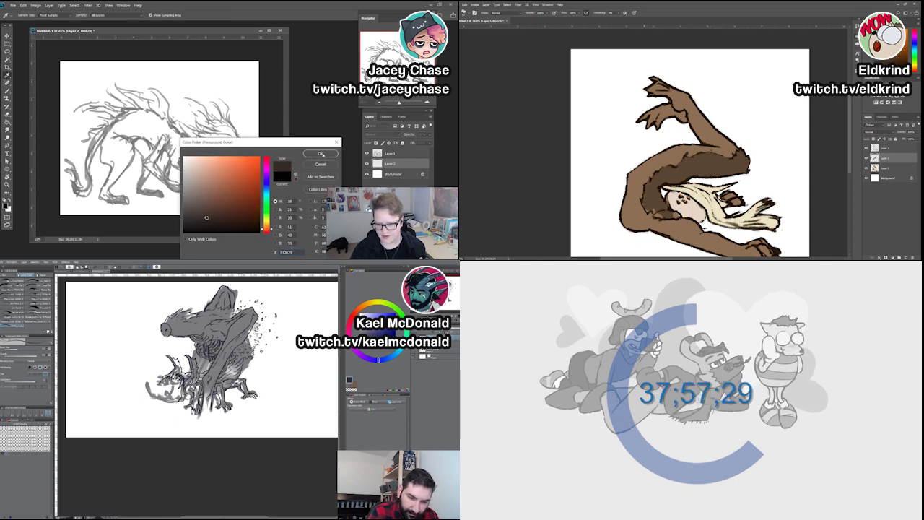
{"action": "left_click", "coordinate": [321, 154]}
{"action": "key", "text": "g"}
{"action": "left_click", "coordinate": [215, 146]}
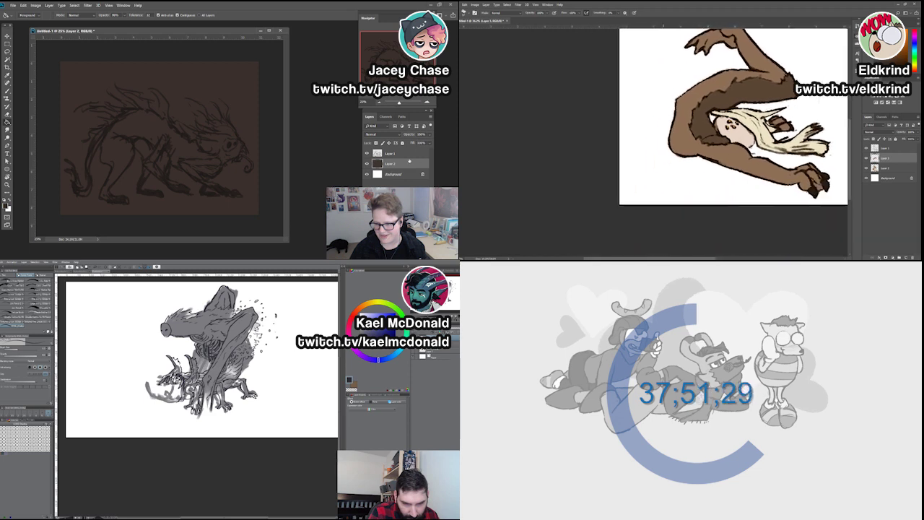
Lasso the creature's hind leg on Layer 1, rotate it to a new angle, and deselect.
{"action": "left_click", "coordinate": [393, 155]}
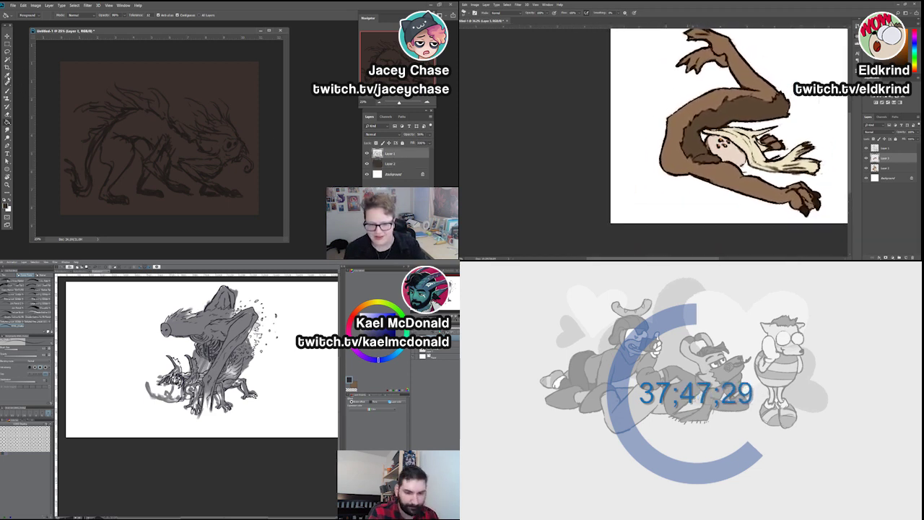
{"action": "key", "text": "w"}
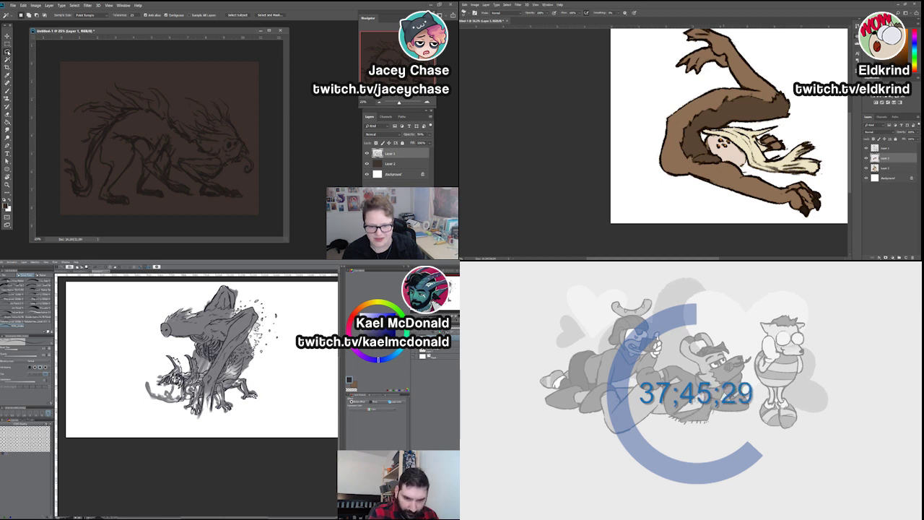
{"action": "left_click", "coordinate": [7, 50]}
{"action": "mouse_move", "coordinate": [162, 156]}
{"action": "left_mouse_down"}
{"action": "mouse_move", "coordinate": [147, 161]}
{"action": "mouse_move", "coordinate": [161, 193]}
{"action": "mouse_move", "coordinate": [190, 192]}
{"action": "mouse_move", "coordinate": [163, 166]}
{"action": "mouse_move", "coordinate": [164, 176]}
{"action": "left_mouse_up"}
{"action": "key", "text": "v"}
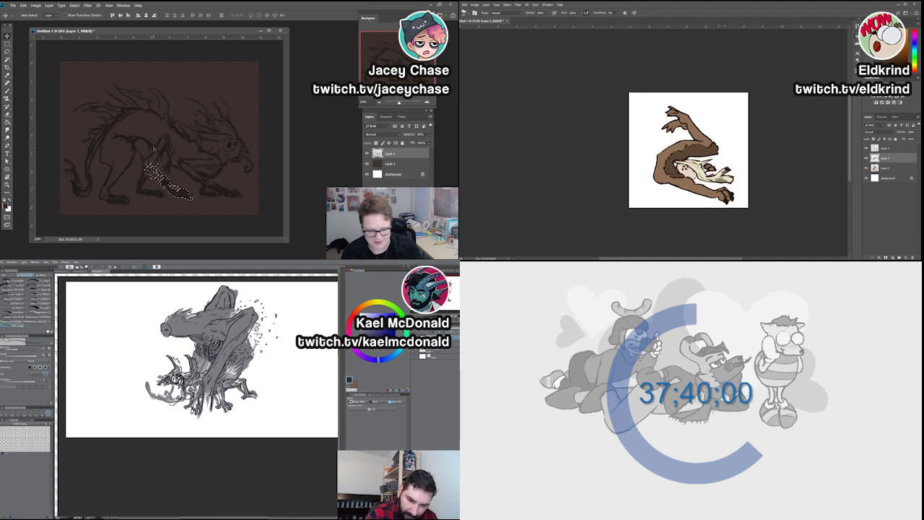
{"action": "key", "text": "ctrl+t"}
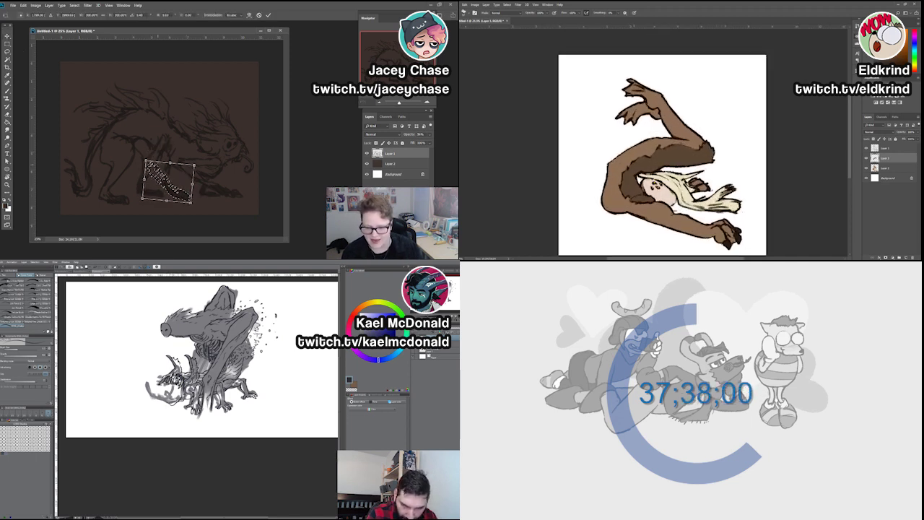
{"action": "left_click_drag", "start_coordinate": [195, 205], "coordinate": [184, 202]}
{"action": "key", "text": "Return"}
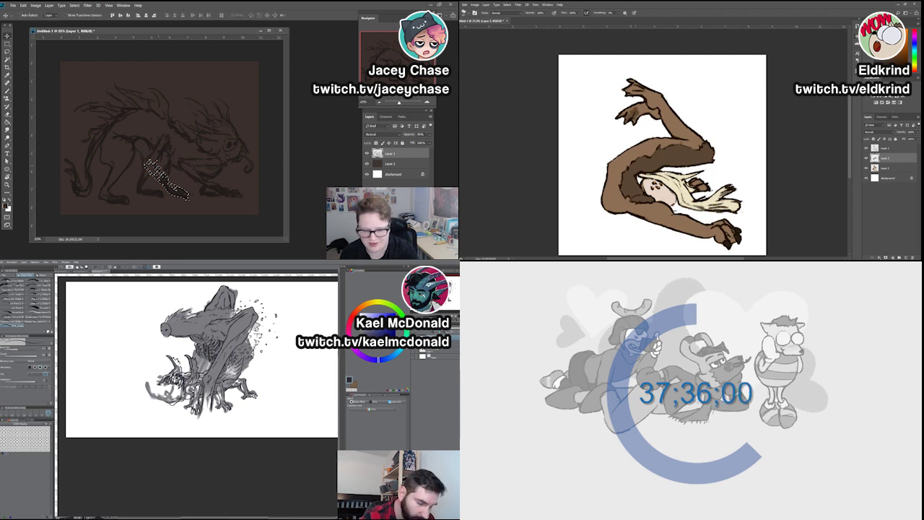
{"action": "key", "text": "ctrl+d"}
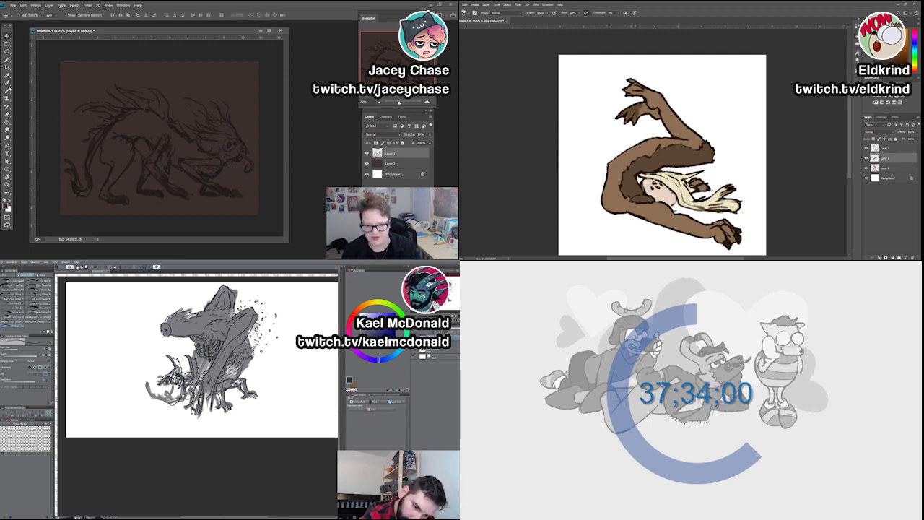
Toggle the brown underlayer off and back on, and make it the active layer.
{"action": "key", "text": "b"}
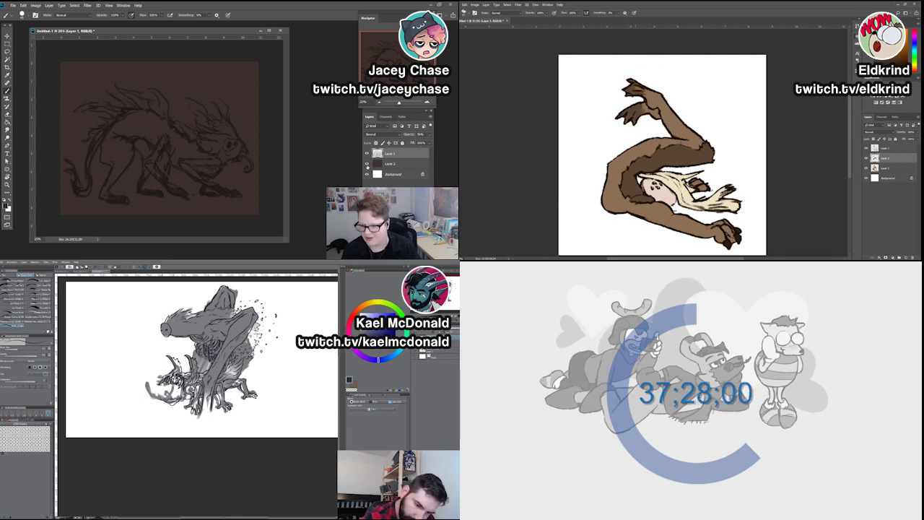
{"action": "left_click", "coordinate": [367, 164]}
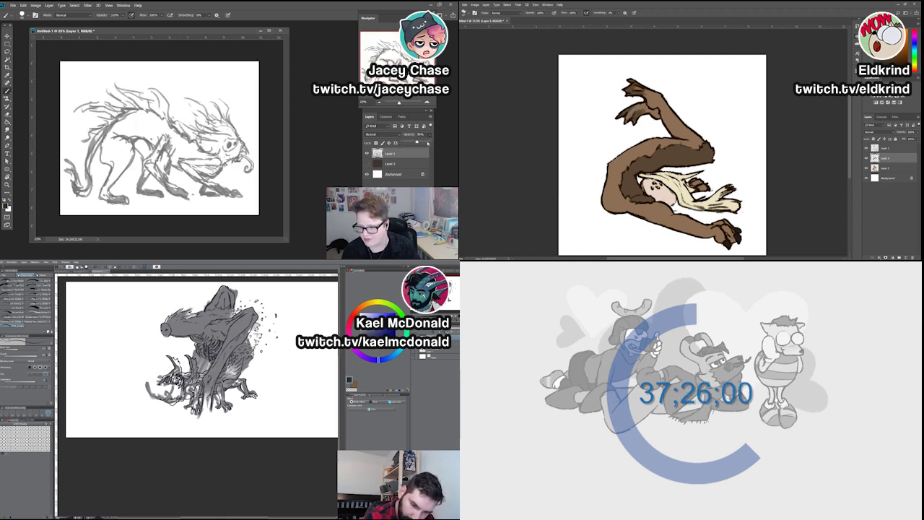
{"action": "left_click", "coordinate": [390, 163]}
{"action": "left_click", "coordinate": [366, 163]}
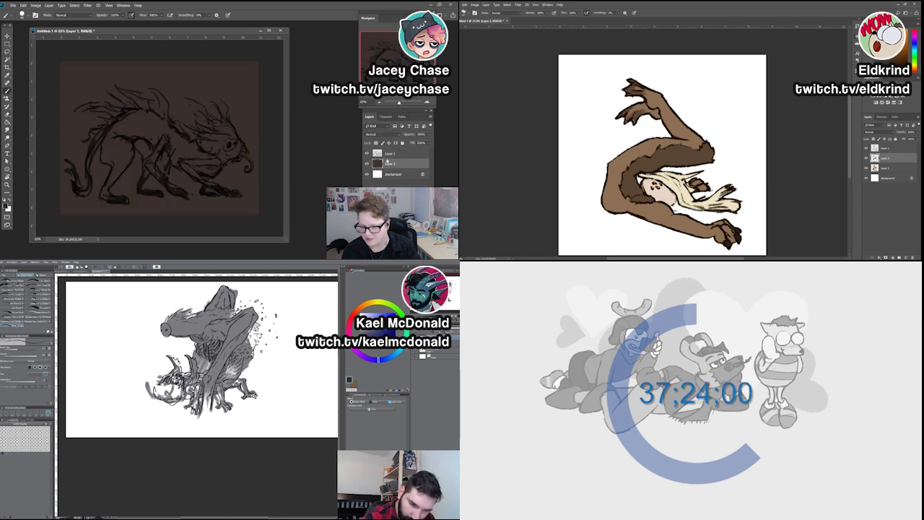
Move the creature sketch slightly up and right, then switch to the layer beneath.
{"action": "left_click", "coordinate": [390, 153]}
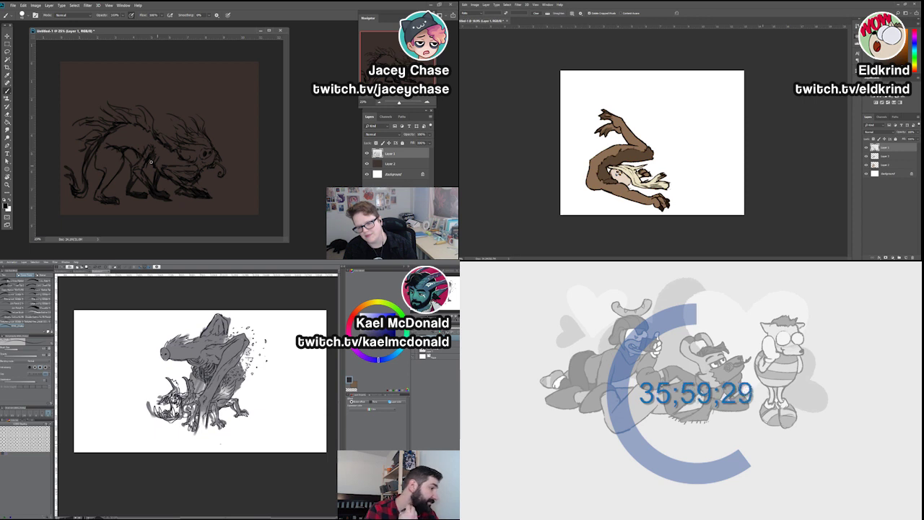
{"action": "key", "text": "v"}
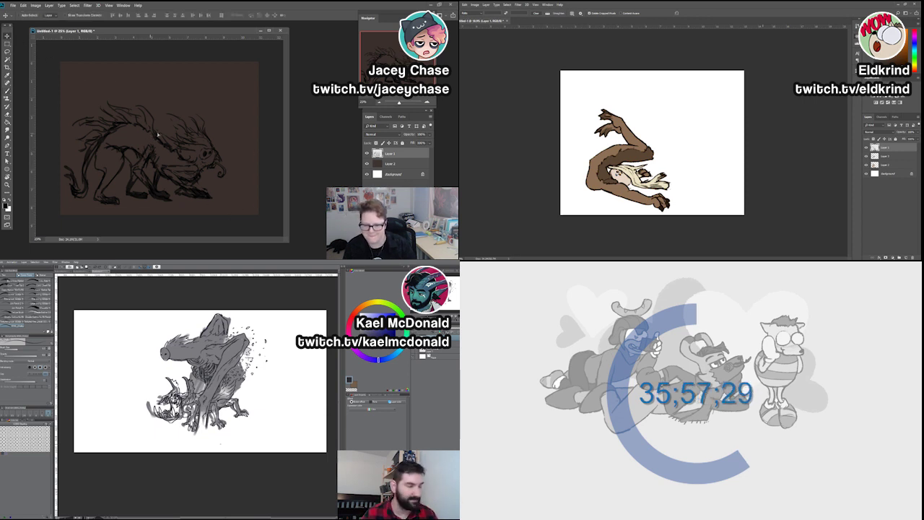
{"action": "left_click_drag", "start_coordinate": [296, 167], "coordinate": [303, 162]}
{"action": "key", "text": "alt+bracketleft"}
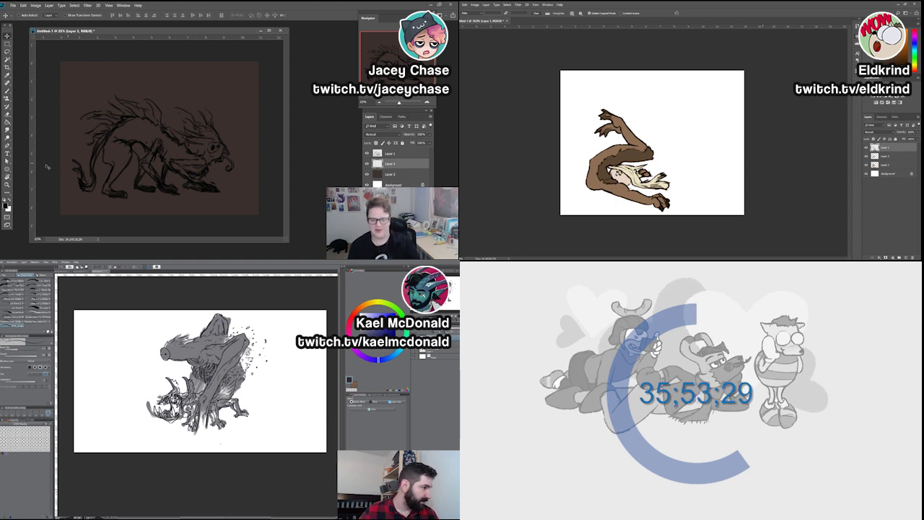
Choose a pale cream as the foreground colour.
{"action": "left_click", "coordinate": [5, 205]}
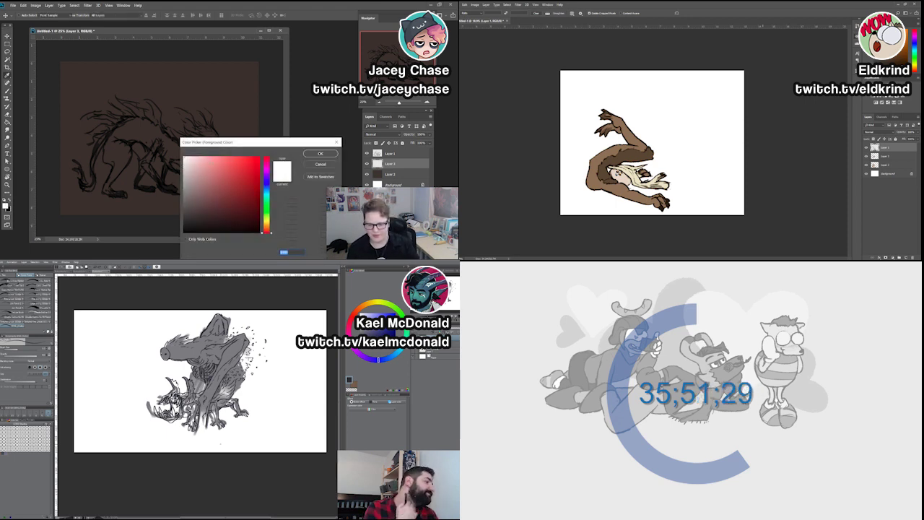
{"action": "left_click", "coordinate": [266, 224]}
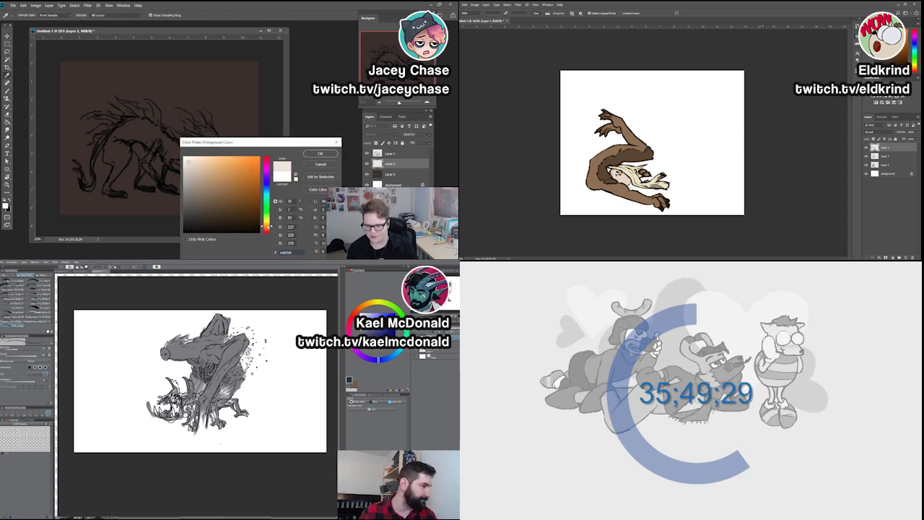
{"action": "left_click", "coordinate": [192, 158]}
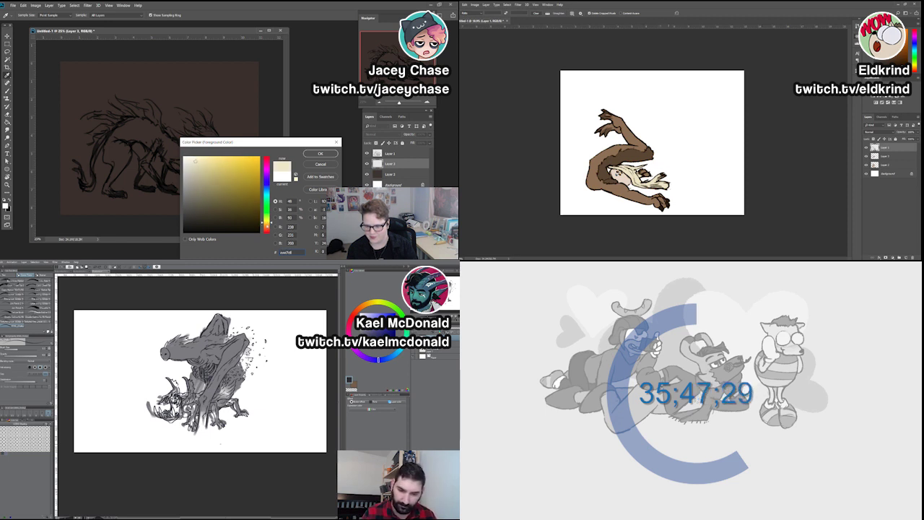
{"action": "key", "text": "Return"}
Enlarge the brush and paint pale cream from the creature's back toward its front.
{"action": "mouse_move", "coordinate": [152, 135]}
{"action": "left_mouse_down"}
{"action": "mouse_move", "coordinate": [137, 131]}
{"action": "mouse_move", "coordinate": [163, 144]}
{"action": "left_mouse_up"}
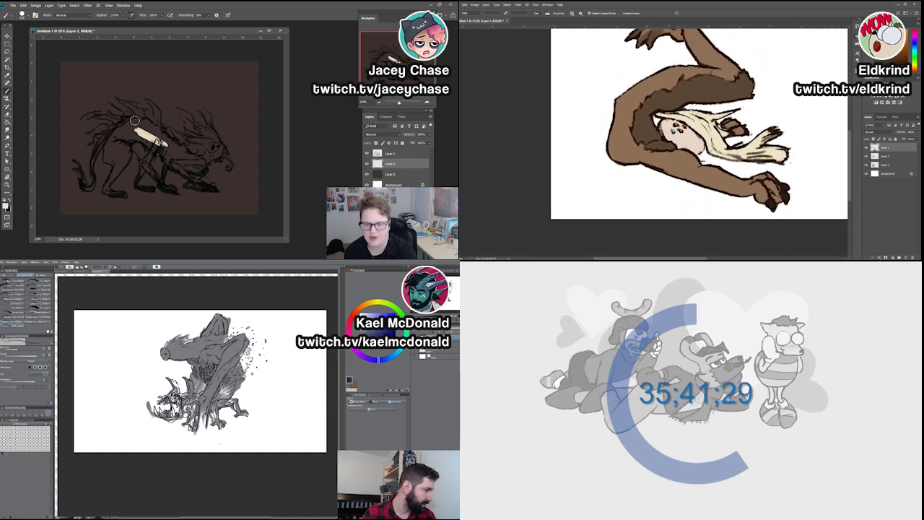
{"action": "mouse_move", "coordinate": [144, 122]}
{"action": "left_mouse_down"}
{"action": "mouse_move", "coordinate": [160, 138]}
{"action": "mouse_move", "coordinate": [136, 127]}
{"action": "mouse_move", "coordinate": [148, 143]}
{"action": "mouse_move", "coordinate": [172, 151]}
{"action": "left_mouse_up"}
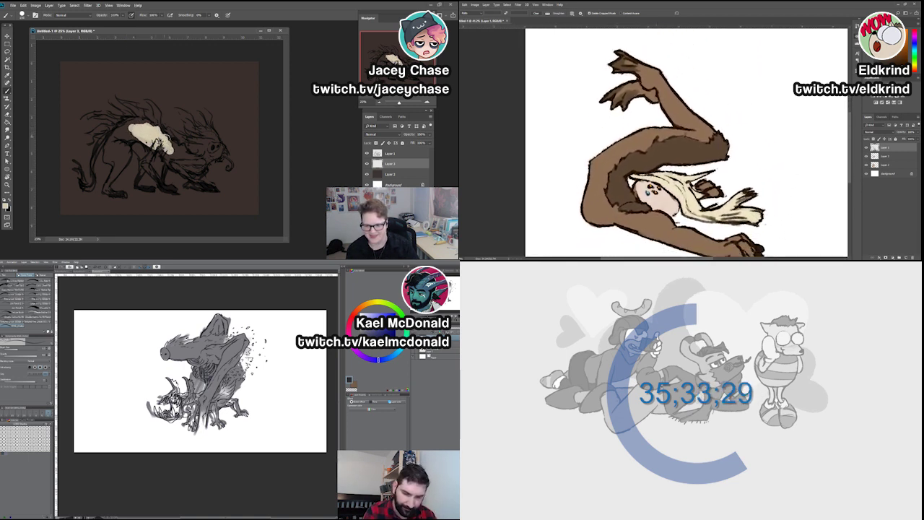
{"action": "left_click_drag", "start_coordinate": [173, 146], "coordinate": [186, 155]}
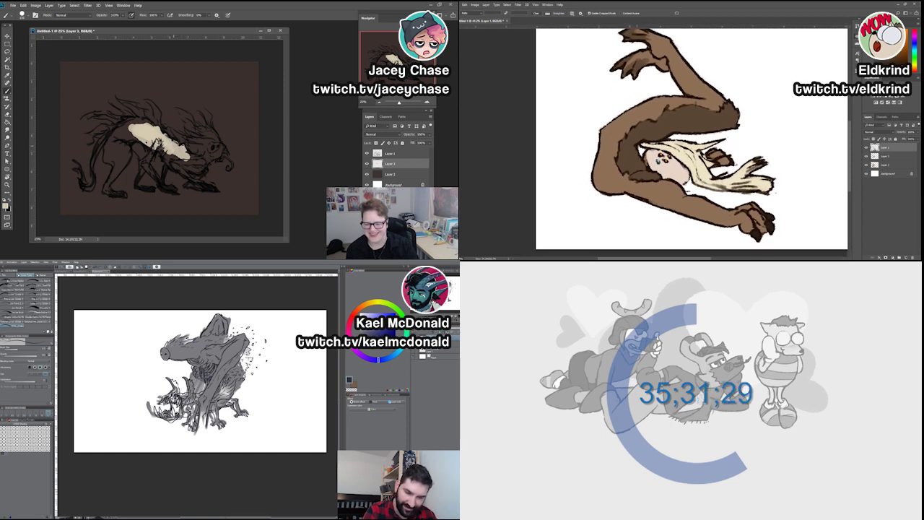
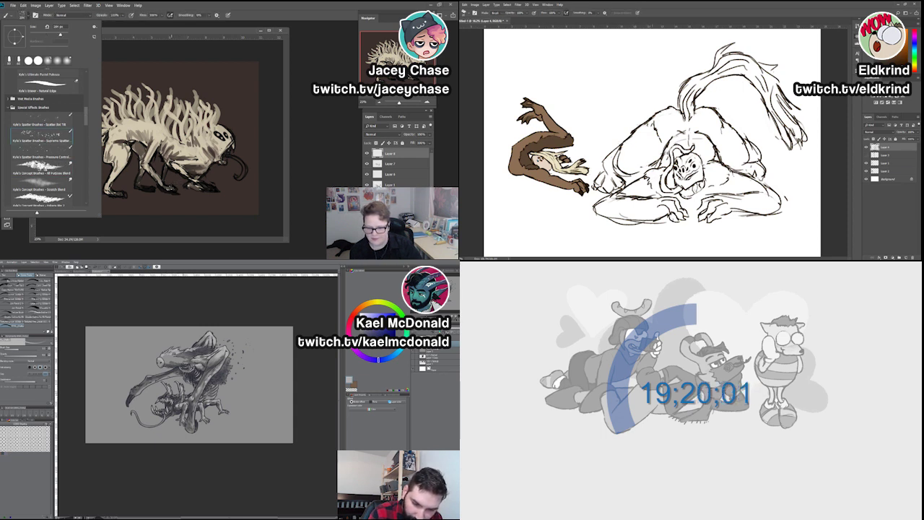
Delete Layer 8 and select the SKIN - Transition 02 brush preset.
{"action": "key", "text": "Return"}
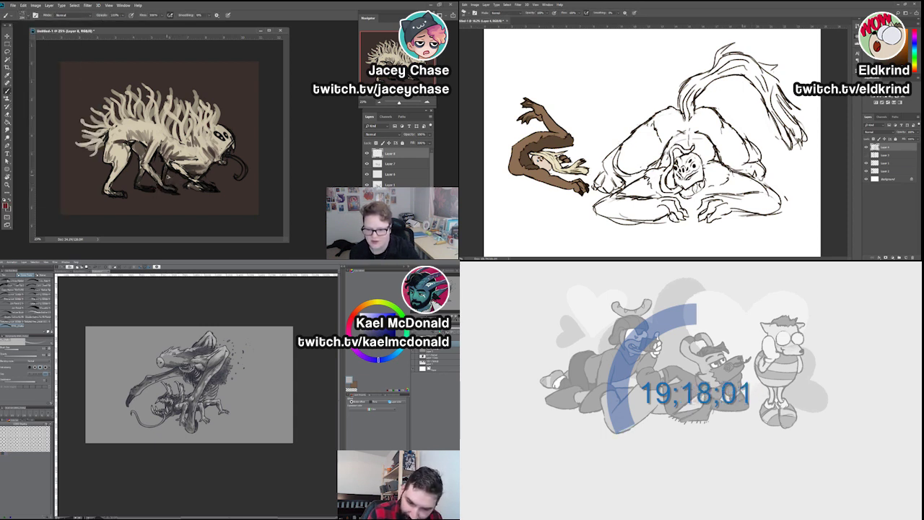
{"action": "key", "text": "ctrl+e"}
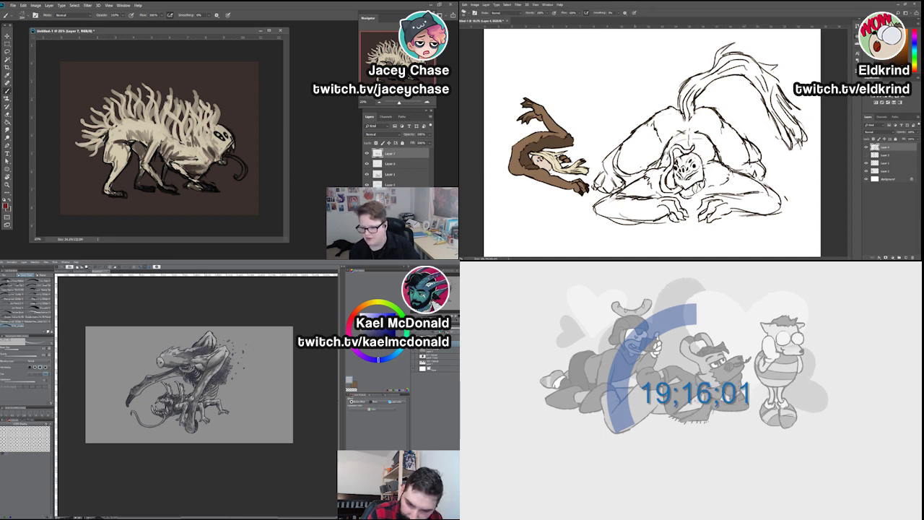
{"action": "left_click", "coordinate": [15, 15]}
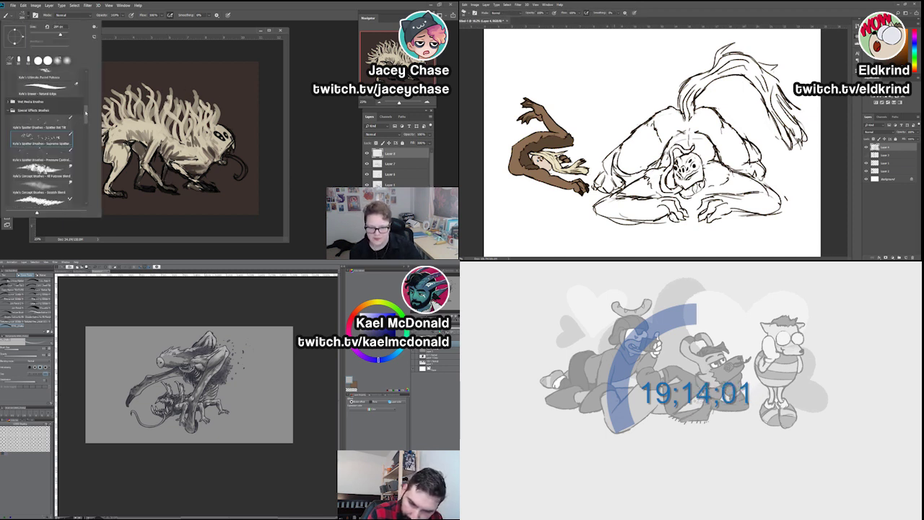
{"action": "left_click_drag", "start_coordinate": [86, 112], "coordinate": [88, 157]}
{"action": "left_click", "coordinate": [40, 152]}
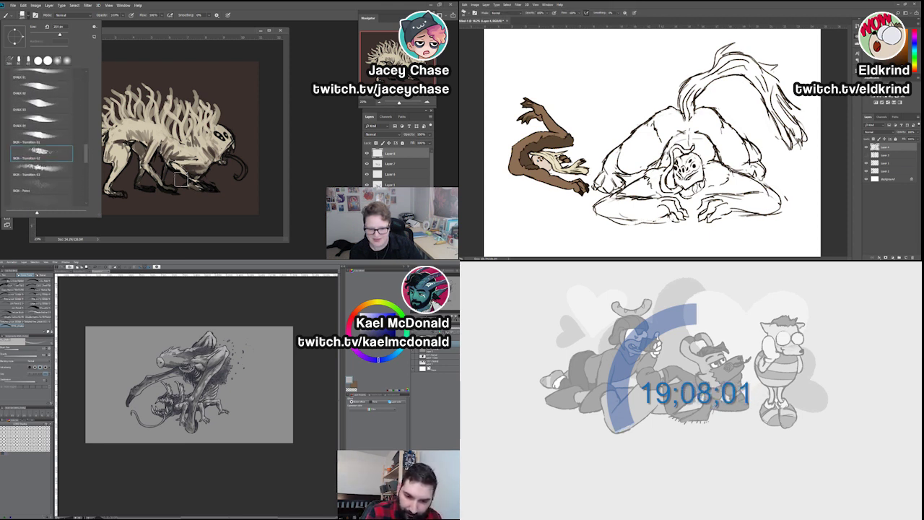
{"action": "key", "text": "comma"}
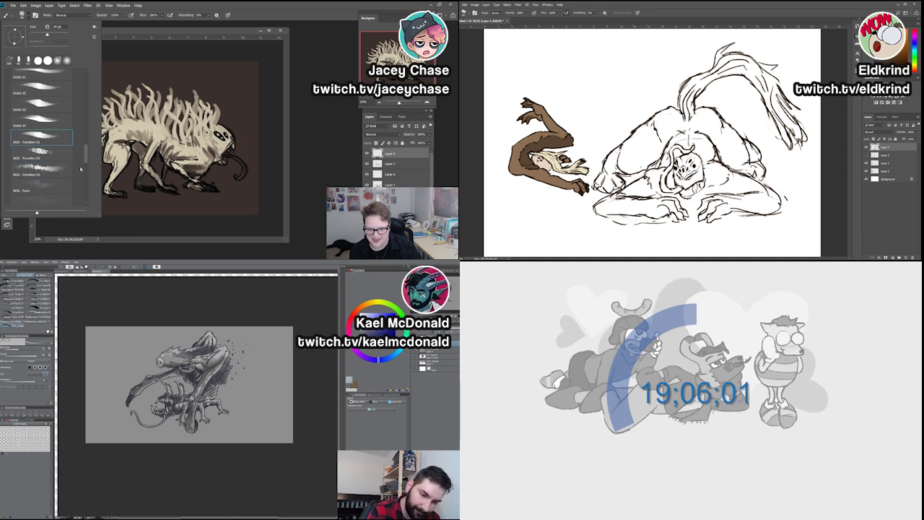
Paint reddish-pink strokes over the pale beast's legs.
{"action": "left_click_drag", "start_coordinate": [154, 171], "coordinate": [166, 192]}
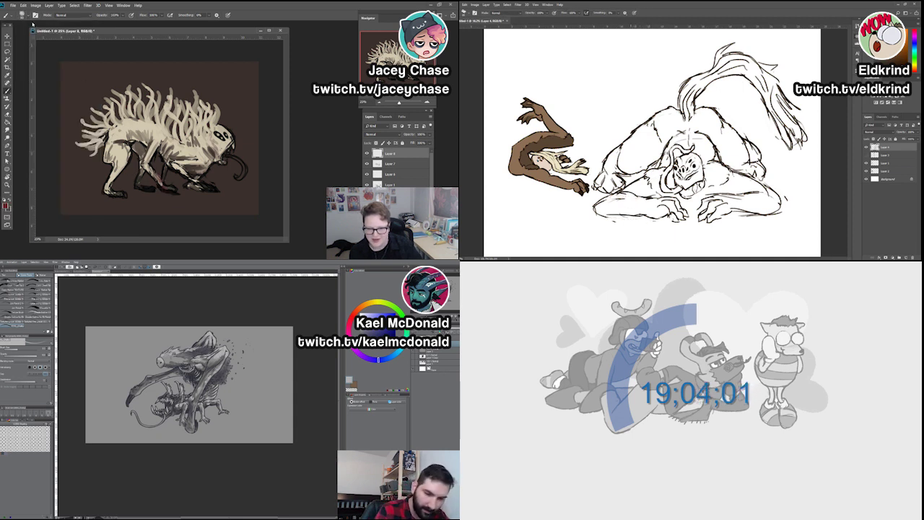
{"action": "left_click", "coordinate": [160, 186]}
{"action": "mouse_move", "coordinate": [171, 189]}
{"action": "left_mouse_down"}
{"action": "mouse_move", "coordinate": [152, 175]}
{"action": "mouse_move", "coordinate": [166, 188]}
{"action": "mouse_move", "coordinate": [207, 187]}
{"action": "mouse_move", "coordinate": [193, 181]}
{"action": "mouse_move", "coordinate": [204, 171]}
{"action": "mouse_move", "coordinate": [194, 181]}
{"action": "mouse_move", "coordinate": [200, 174]}
{"action": "mouse_move", "coordinate": [180, 168]}
{"action": "mouse_move", "coordinate": [202, 184]}
{"action": "left_mouse_up"}
Shade red around the beast's mouth and up its front leg, then zoom out on the ape's Layer 3.
{"action": "mouse_move", "coordinate": [227, 148]}
{"action": "left_mouse_down"}
{"action": "mouse_move", "coordinate": [232, 141]}
{"action": "mouse_move", "coordinate": [227, 151]}
{"action": "left_mouse_up"}
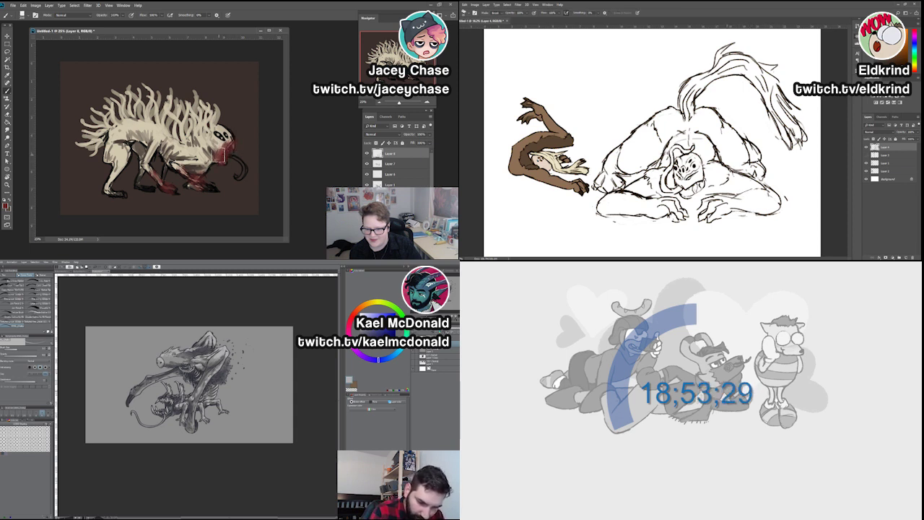
{"action": "mouse_move", "coordinate": [108, 192]}
{"action": "left_mouse_down"}
{"action": "mouse_move", "coordinate": [147, 188]}
{"action": "mouse_move", "coordinate": [138, 187]}
{"action": "mouse_move", "coordinate": [159, 175]}
{"action": "mouse_move", "coordinate": [177, 180]}
{"action": "mouse_move", "coordinate": [199, 171]}
{"action": "mouse_move", "coordinate": [210, 191]}
{"action": "mouse_move", "coordinate": [193, 167]}
{"action": "mouse_move", "coordinate": [211, 170]}
{"action": "mouse_move", "coordinate": [167, 167]}
{"action": "mouse_move", "coordinate": [200, 191]}
{"action": "mouse_move", "coordinate": [159, 163]}
{"action": "mouse_move", "coordinate": [147, 179]}
{"action": "mouse_move", "coordinate": [125, 167]}
{"action": "mouse_move", "coordinate": [108, 193]}
{"action": "mouse_move", "coordinate": [130, 161]}
{"action": "left_mouse_up"}
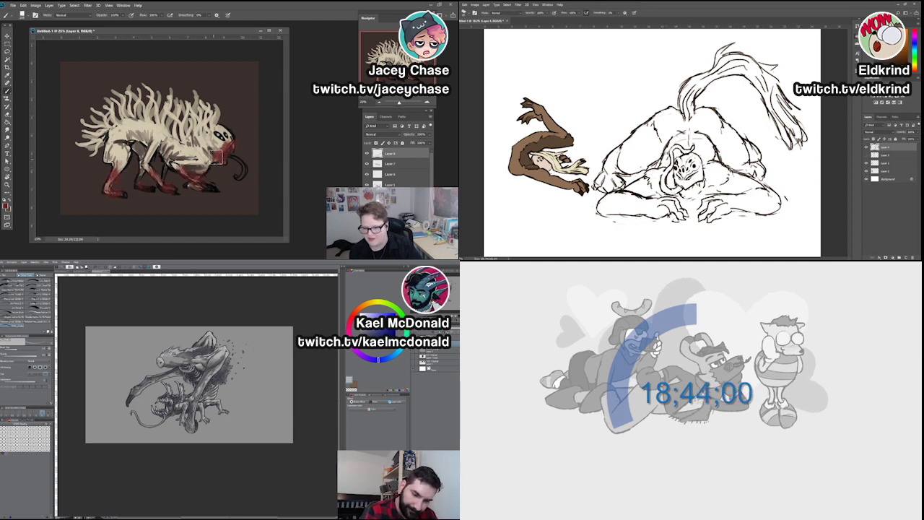
{"action": "key", "text": "alt+bracketleft"}
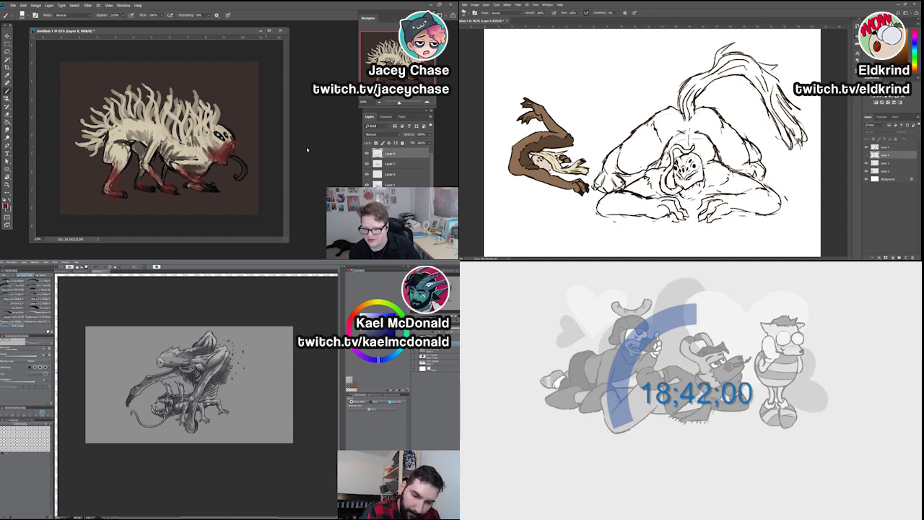
{"action": "key", "text": "ctrl+minus"}
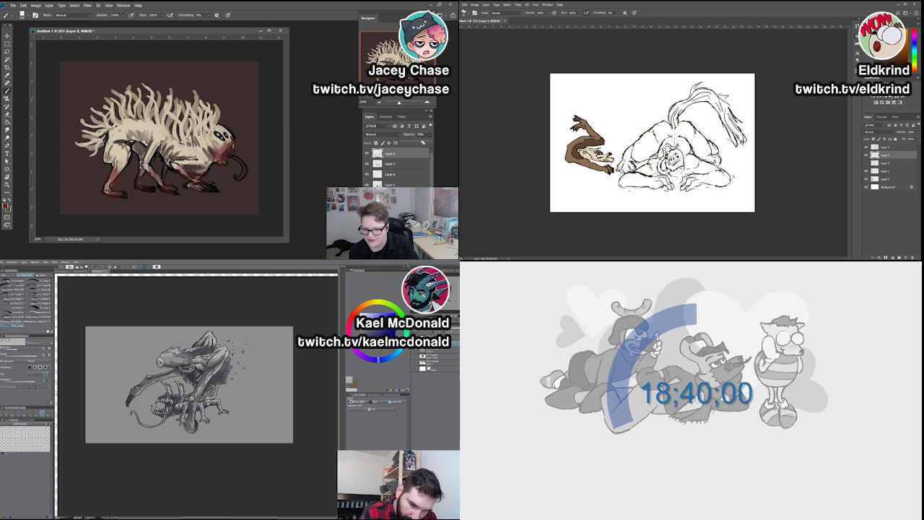
At 100% opacity, paint brown over the ape's head and add more red to the beast's legs.
{"action": "key", "text": "0"}
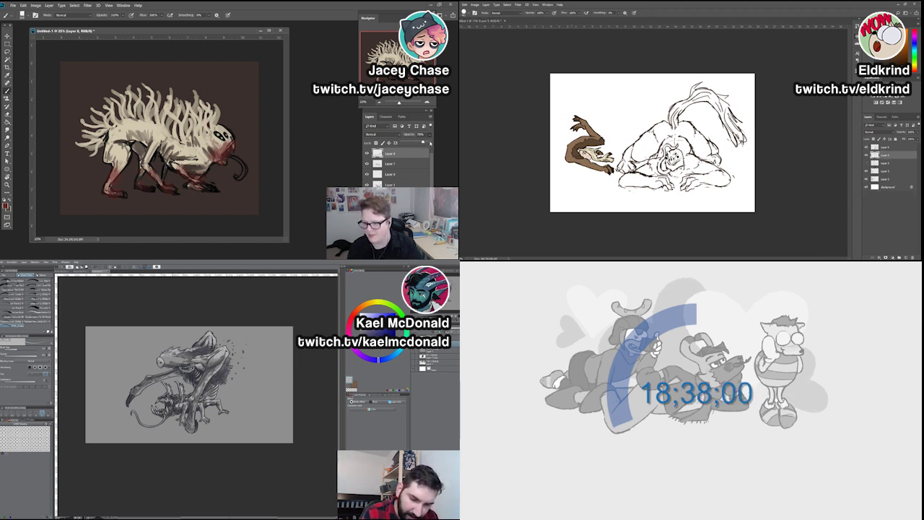
{"action": "mouse_move", "coordinate": [672, 126]}
{"action": "left_mouse_down"}
{"action": "mouse_move", "coordinate": [672, 155]}
{"action": "mouse_move", "coordinate": [640, 139]}
{"action": "mouse_move", "coordinate": [627, 163]}
{"action": "left_mouse_up"}
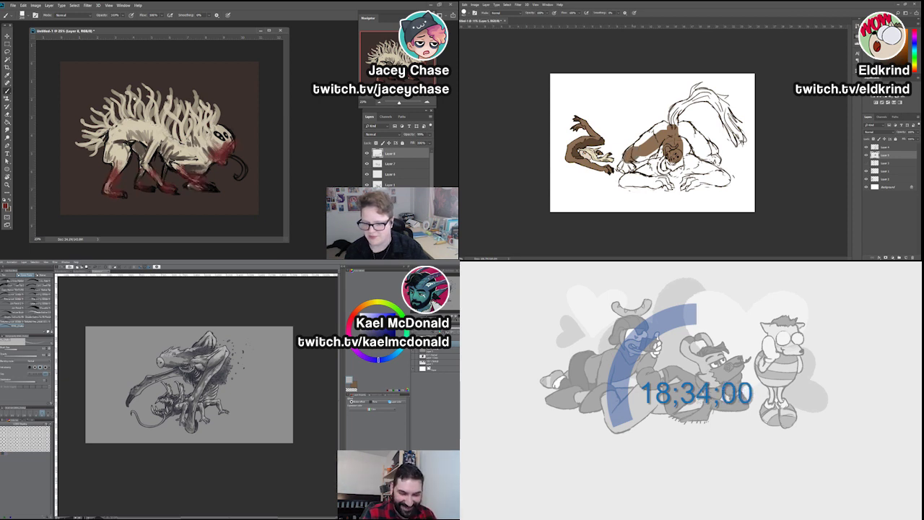
{"action": "mouse_move", "coordinate": [133, 178]}
{"action": "left_mouse_down"}
{"action": "mouse_move", "coordinate": [119, 202]}
{"action": "mouse_move", "coordinate": [114, 193]}
{"action": "mouse_move", "coordinate": [151, 185]}
{"action": "mouse_move", "coordinate": [155, 170]}
{"action": "mouse_move", "coordinate": [168, 183]}
{"action": "mouse_move", "coordinate": [208, 180]}
{"action": "mouse_move", "coordinate": [235, 139]}
{"action": "mouse_move", "coordinate": [221, 164]}
{"action": "left_mouse_up"}
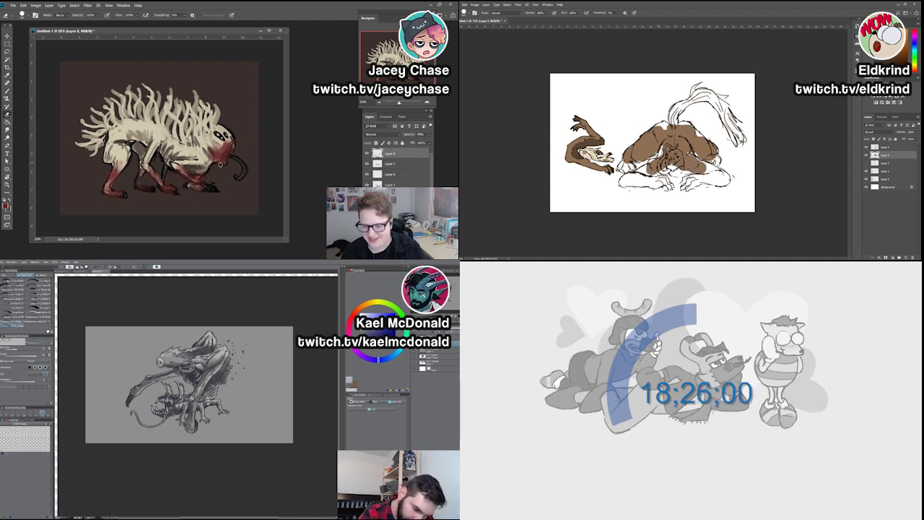
Zoom in on the ape and choose a pale cream foreground colour.
{"action": "key", "text": "ctrl+plus"}
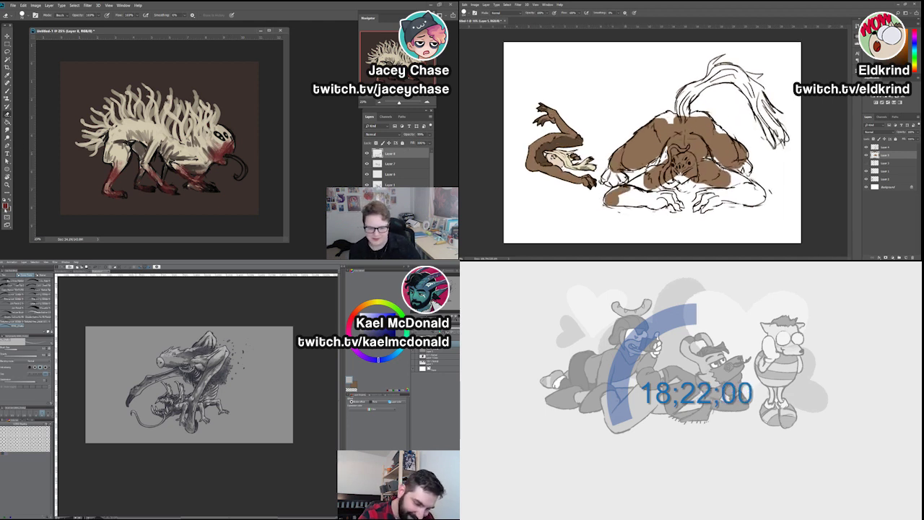
{"action": "left_click", "coordinate": [6, 206]}
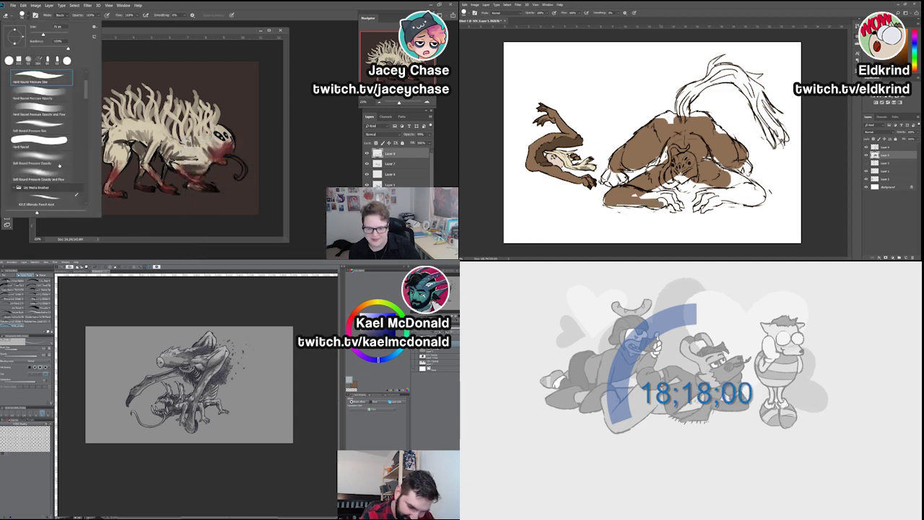
{"action": "scroll", "coordinate": [59, 165], "scroll_direction": "down", "scroll_amount": 5}
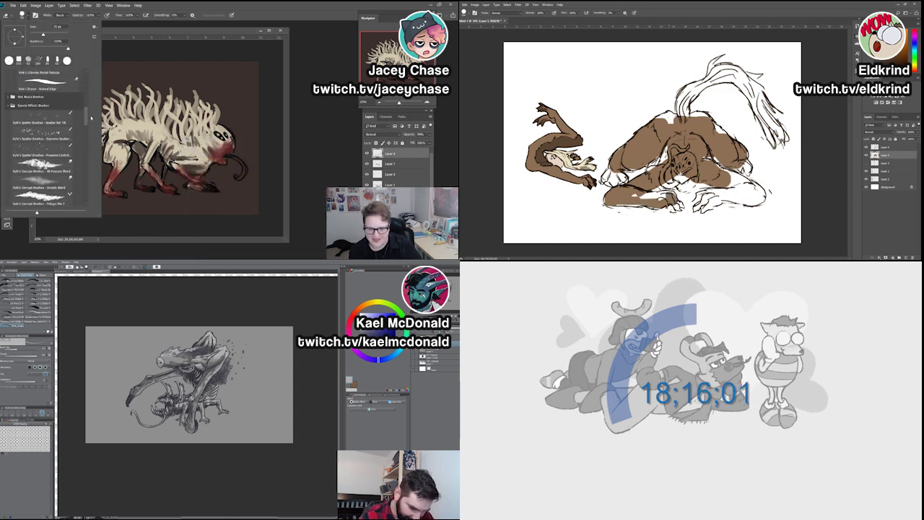
Switch back to the Brush tool with the SKIN - Transitions 01 preset.
{"action": "scroll", "coordinate": [91, 116], "scroll_direction": "down", "scroll_amount": 5}
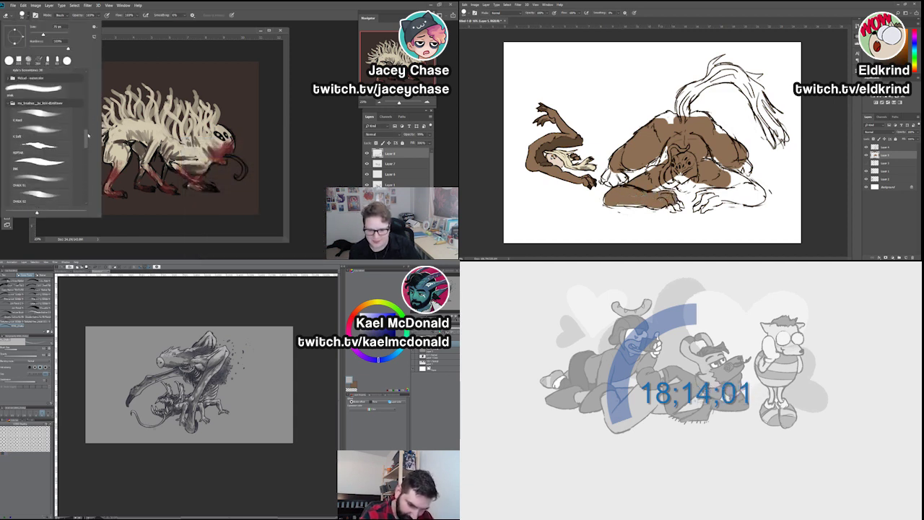
{"action": "scroll", "coordinate": [45, 137], "scroll_direction": "down", "scroll_amount": 10}
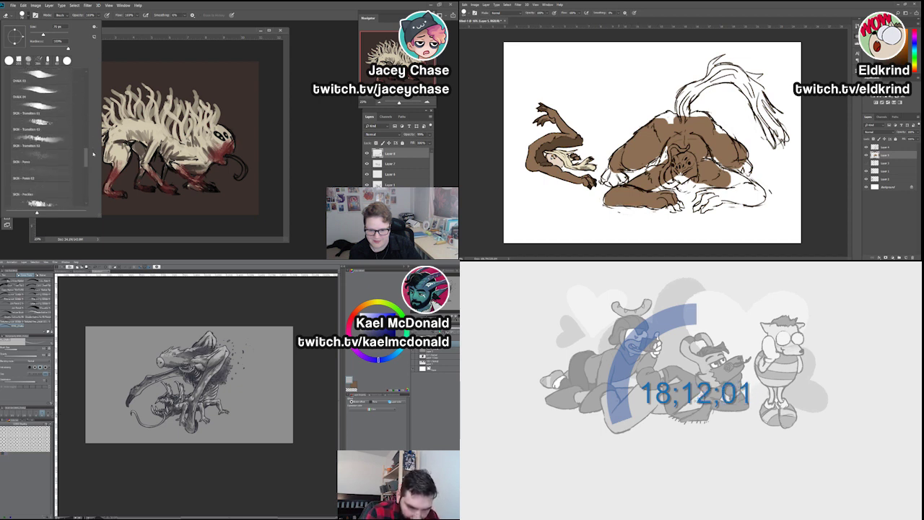
{"action": "key", "text": "Escape"}
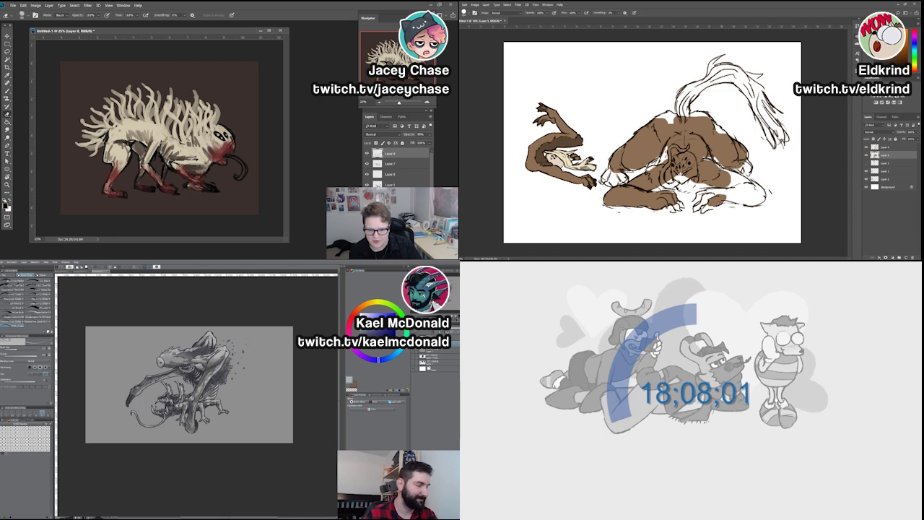
{"action": "key", "text": "x"}
{"action": "key", "text": "b"}
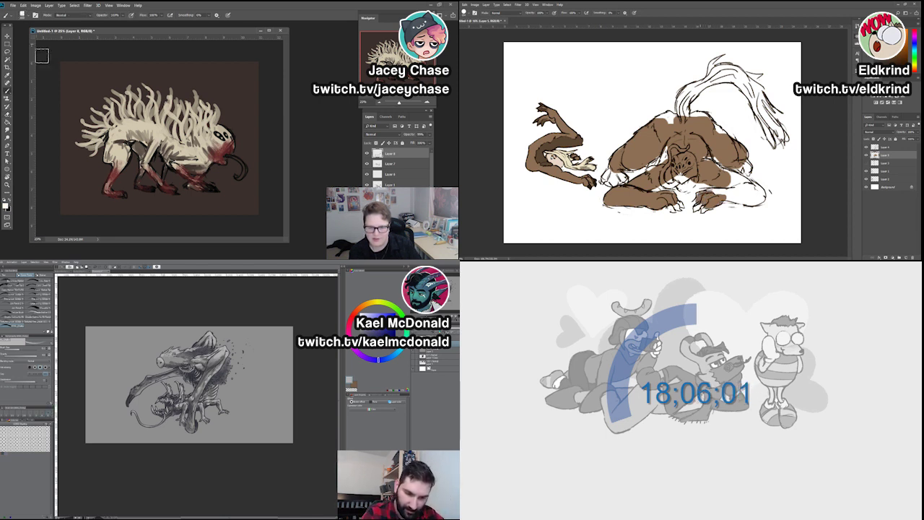
{"action": "left_click", "coordinate": [21, 16]}
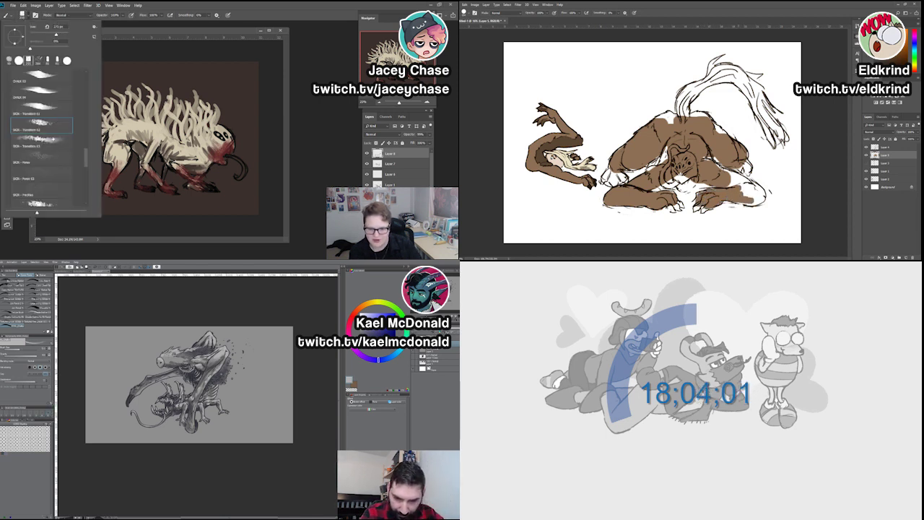
{"action": "left_click", "coordinate": [41, 141]}
{"action": "left_click", "coordinate": [41, 109]}
{"action": "key", "text": "Return"}
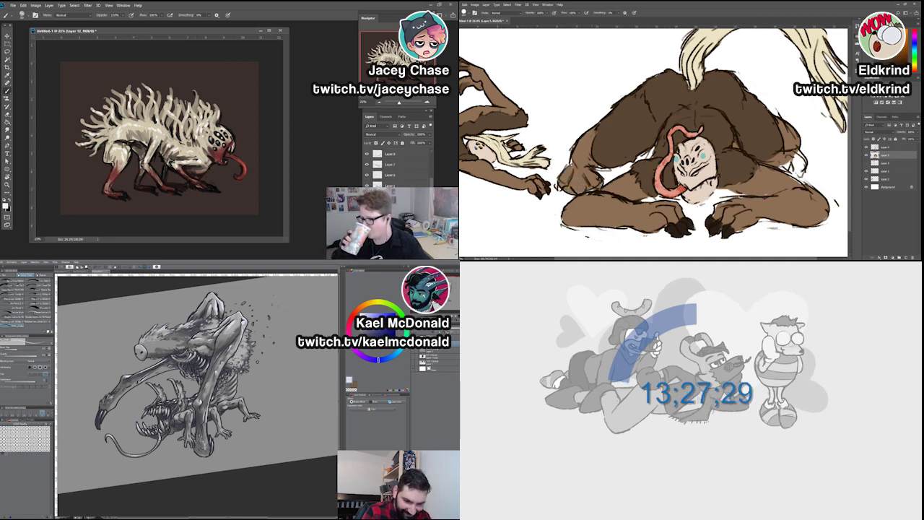
Choose a lighter foreground colour and sweep it across the dark lower background.
{"action": "right_click", "coordinate": [29, 33]}
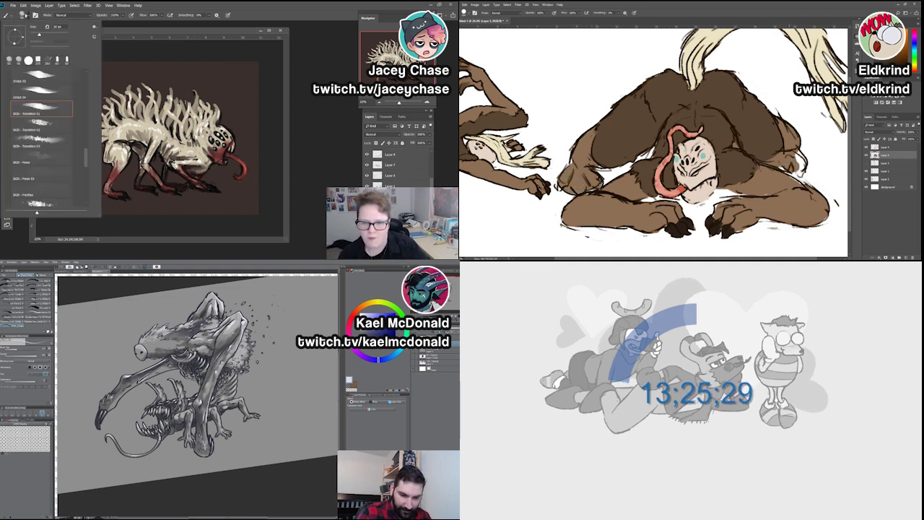
{"action": "left_click", "coordinate": [135, 75]}
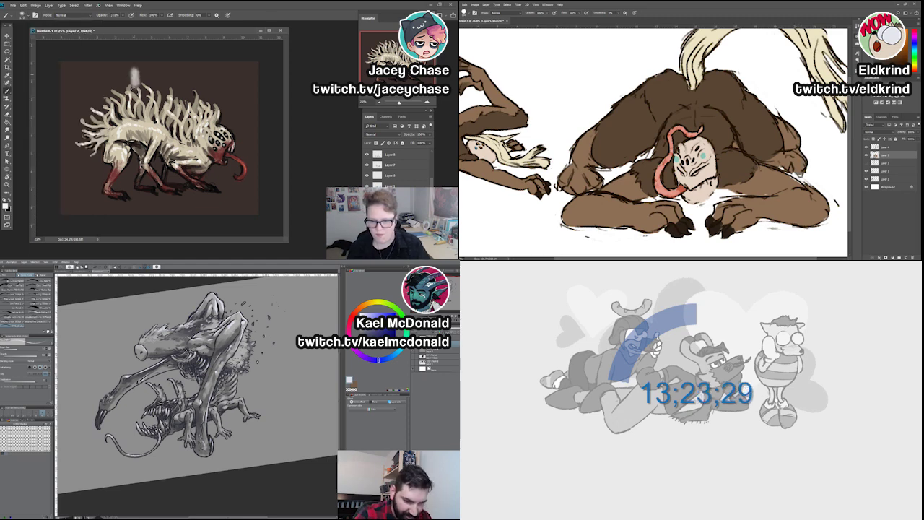
{"action": "key", "text": "ctrl+minus"}
{"action": "key", "text": "ctrl+minus"}
{"action": "key", "text": "ctrl+minus"}
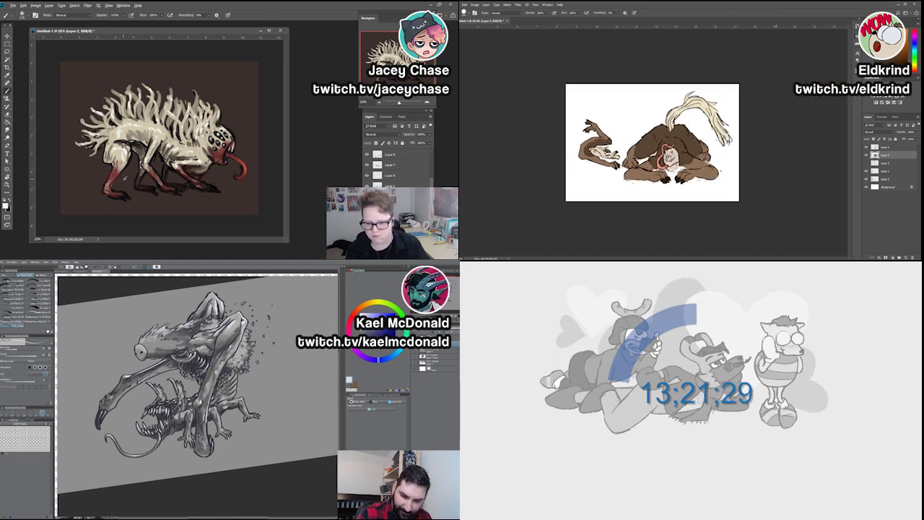
{"action": "key", "text": "ctrl+plus"}
{"action": "left_click", "coordinate": [6, 206]}
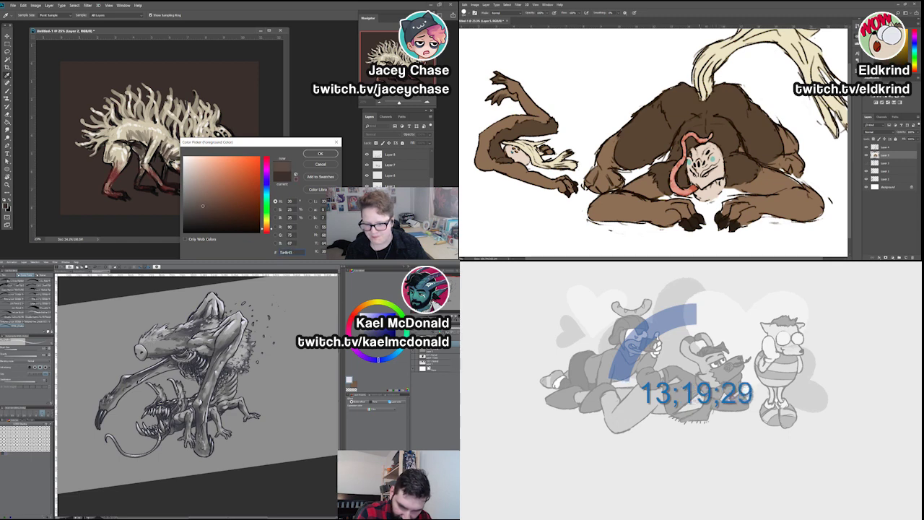
{"action": "left_click", "coordinate": [321, 153]}
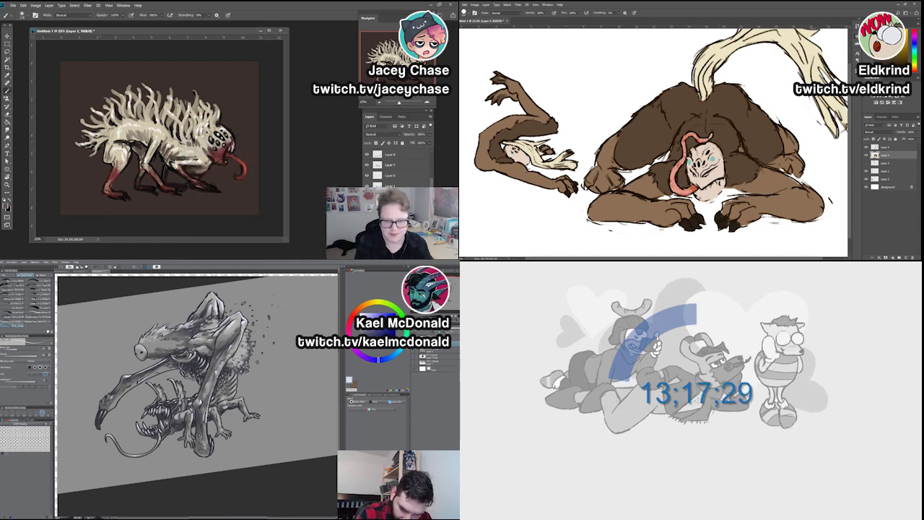
{"action": "mouse_move", "coordinate": [77, 132]}
{"action": "left_mouse_down"}
{"action": "mouse_move", "coordinate": [89, 163]}
{"action": "mouse_move", "coordinate": [117, 189]}
{"action": "mouse_move", "coordinate": [166, 207]}
{"action": "mouse_move", "coordinate": [215, 195]}
{"action": "mouse_move", "coordinate": [252, 168]}
{"action": "mouse_move", "coordinate": [265, 120]}
{"action": "left_mouse_up"}
{"action": "key", "text": "ctrl+minus"}
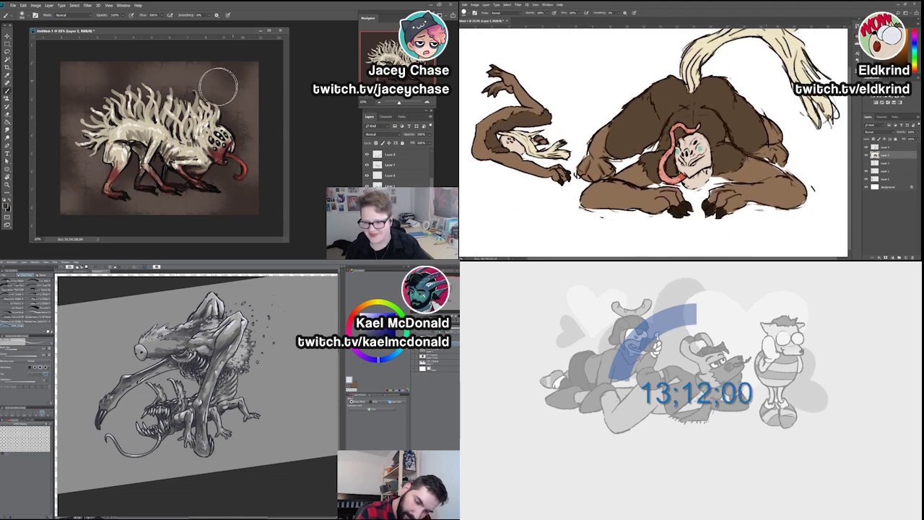
Set the foreground colour to a darker brown.
{"action": "left_click", "coordinate": [7, 206]}
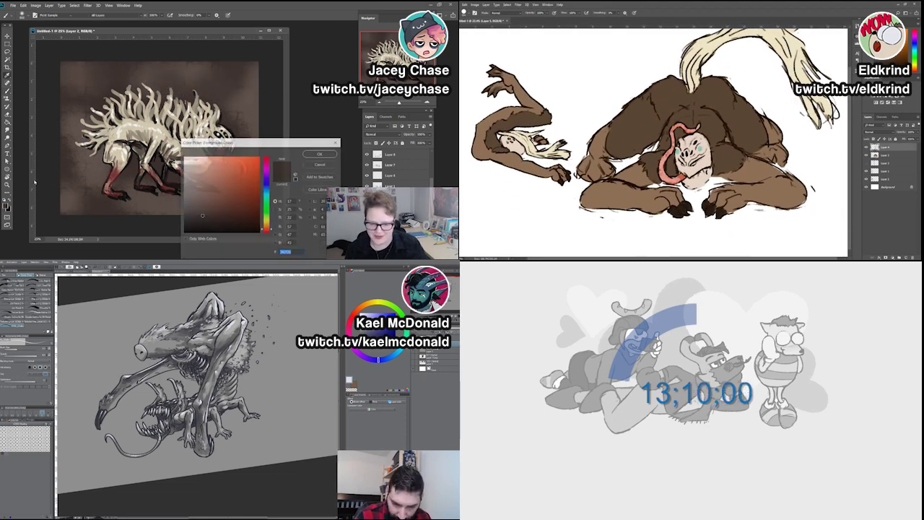
{"action": "left_click", "coordinate": [193, 219]}
{"action": "left_click", "coordinate": [320, 154]}
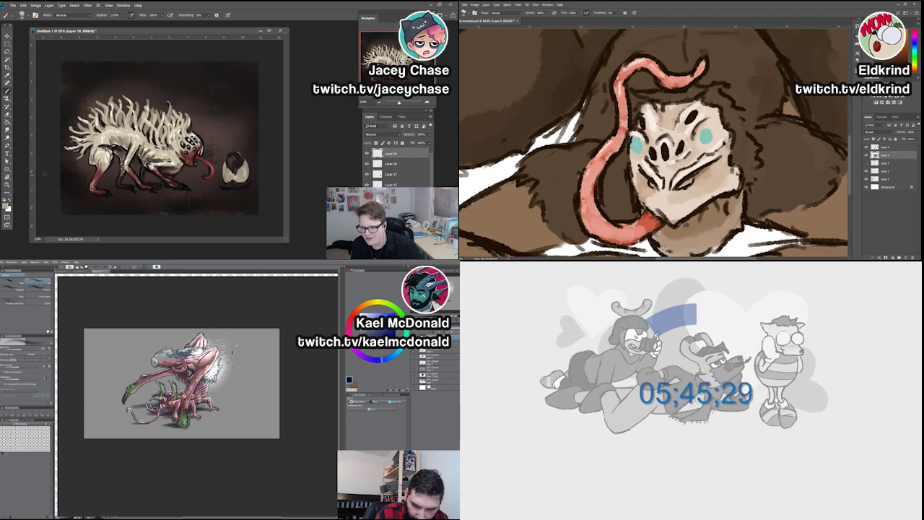
Mix a dark pinkish red as the paint colour and brush a stroke on the egg's right side.
{"action": "left_click", "coordinate": [8, 205]}
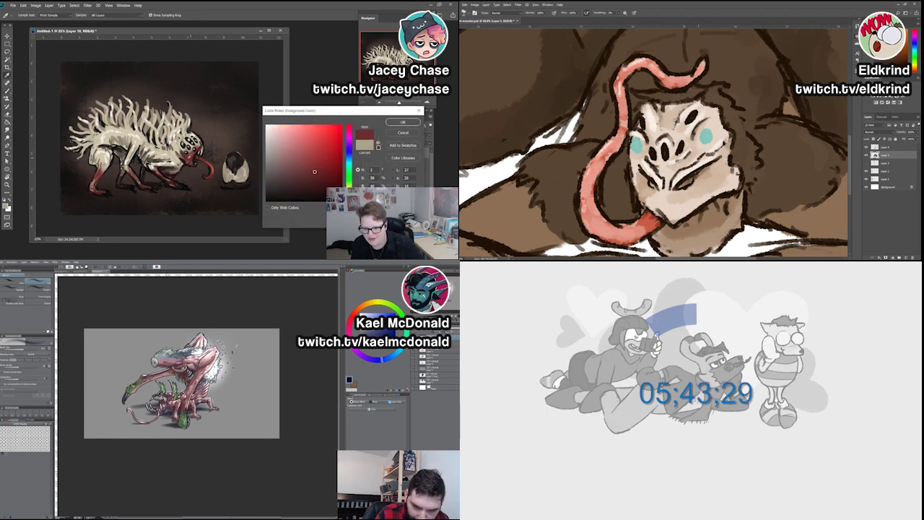
{"action": "left_click", "coordinate": [276, 201]}
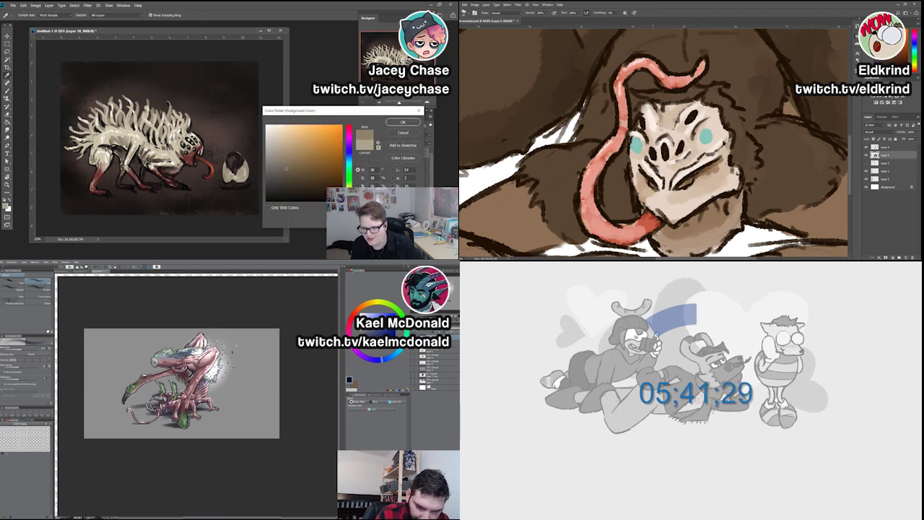
{"action": "left_click_drag", "start_coordinate": [277, 201], "coordinate": [280, 189]}
{"action": "left_click_drag", "start_coordinate": [349, 189], "coordinate": [349, 149]}
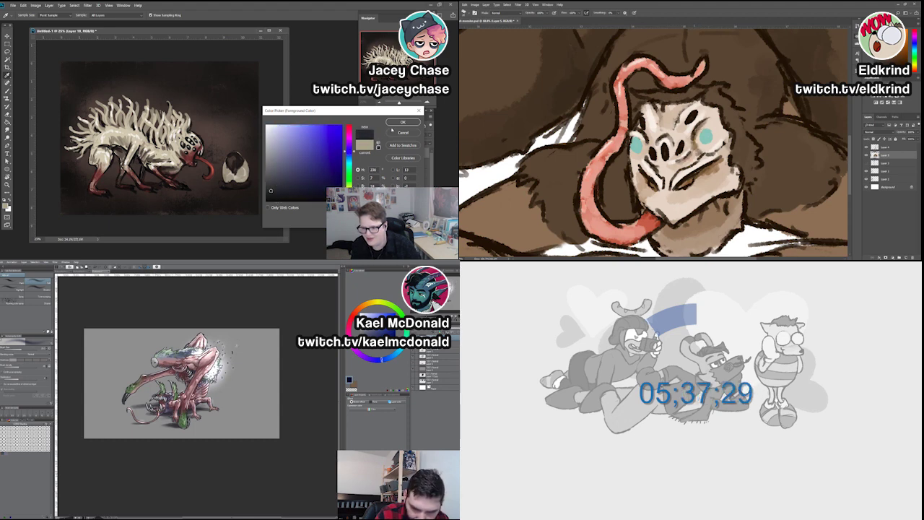
{"action": "left_click_drag", "start_coordinate": [351, 146], "coordinate": [351, 124]}
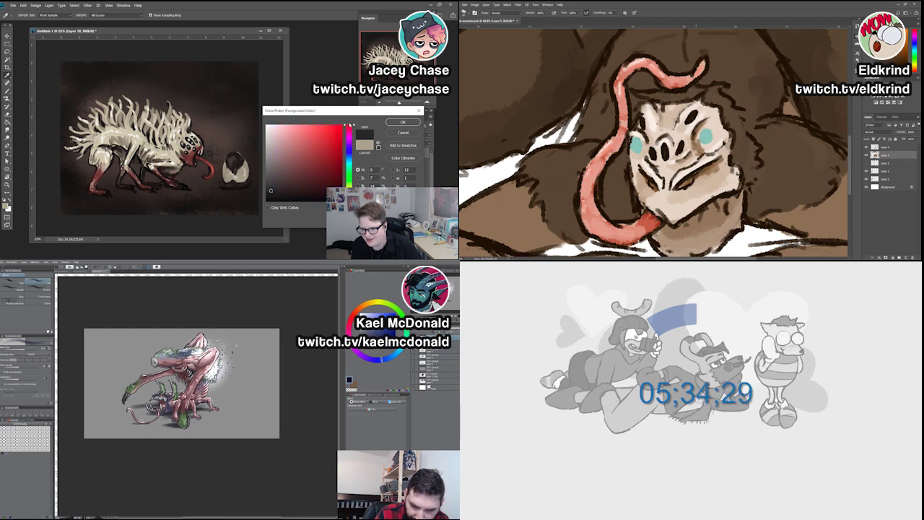
{"action": "left_click", "coordinate": [402, 122]}
{"action": "left_click_drag", "start_coordinate": [244, 164], "coordinate": [243, 181]}
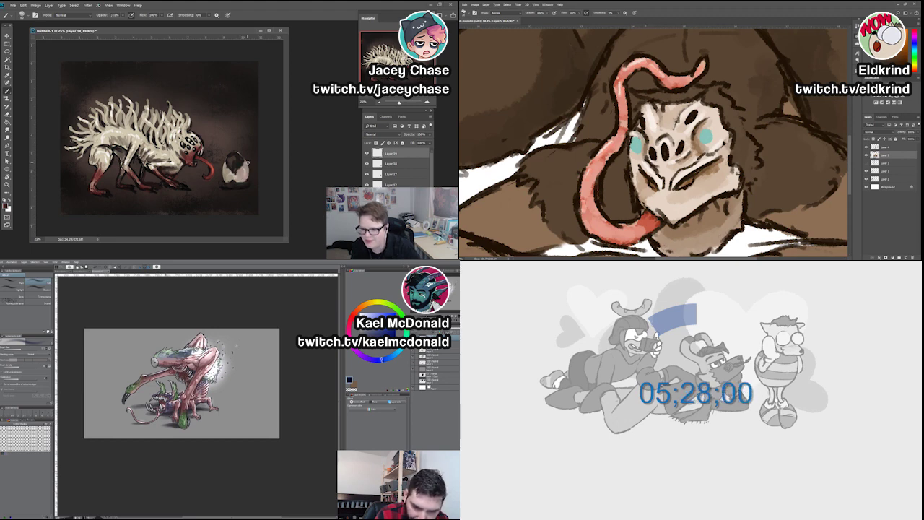
Dab cyan into the ape creature's eye area.
{"action": "key", "text": "ctrl+minus"}
{"action": "scroll", "coordinate": [654, 145], "scroll_direction": "down", "scroll_amount": 5}
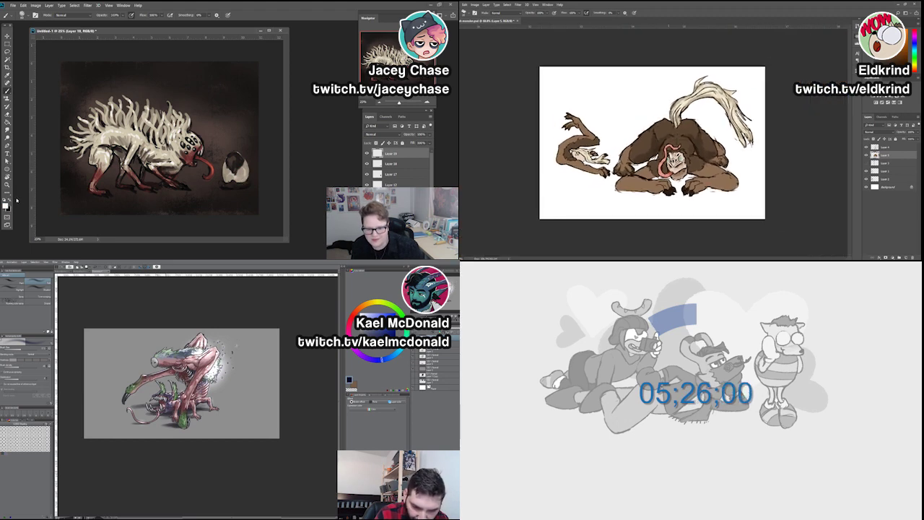
{"action": "scroll", "coordinate": [653, 144], "scroll_direction": "up", "scroll_amount": 2}
{"action": "scroll", "coordinate": [679, 155], "scroll_direction": "up", "scroll_amount": 5}
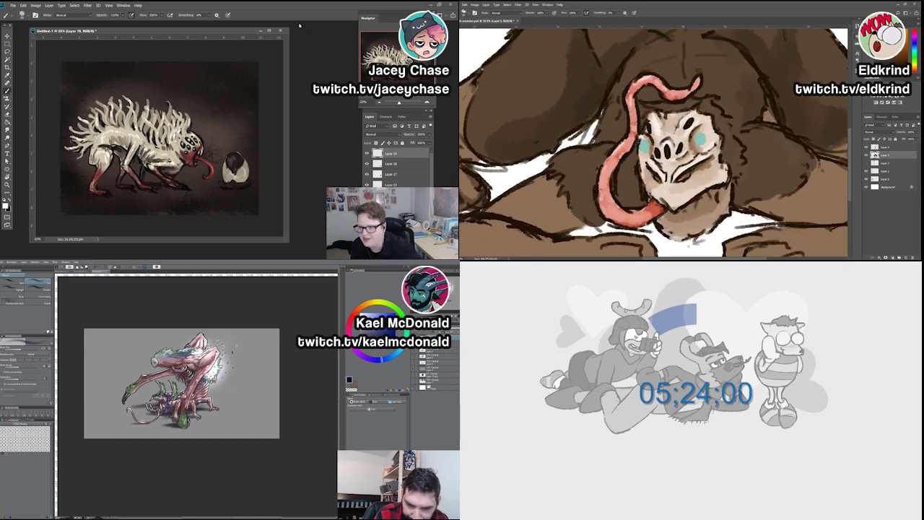
{"action": "left_click", "coordinate": [700, 137]}
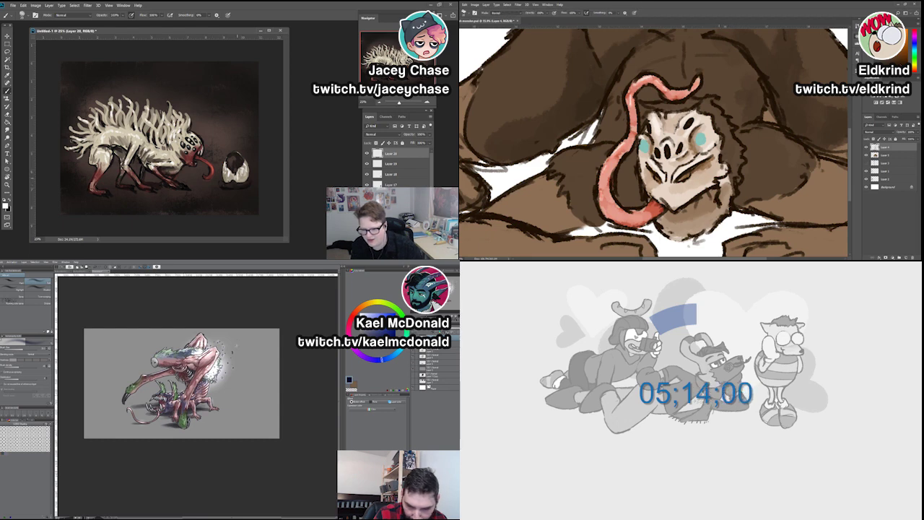
Set the foreground colour to green.
{"action": "left_click", "coordinate": [6, 205]}
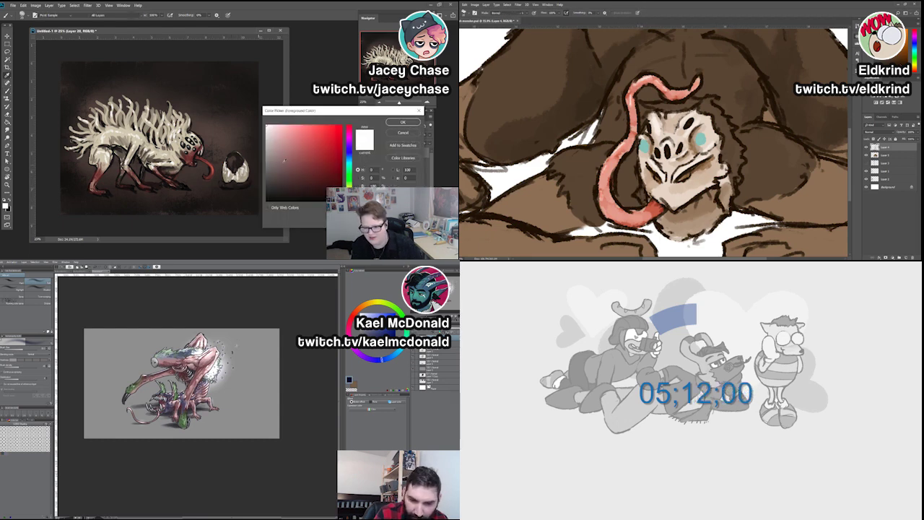
{"action": "left_click", "coordinate": [348, 171]}
{"action": "left_click", "coordinate": [307, 155]}
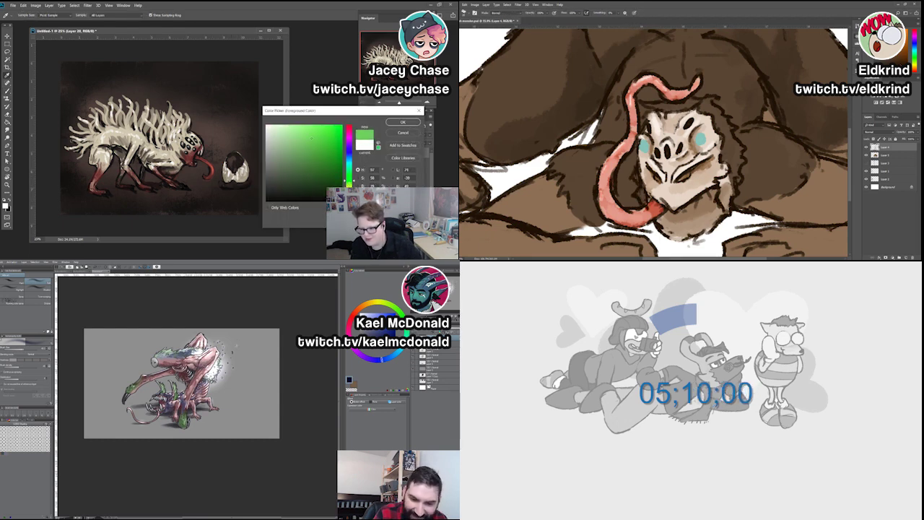
{"action": "left_click", "coordinate": [403, 121]}
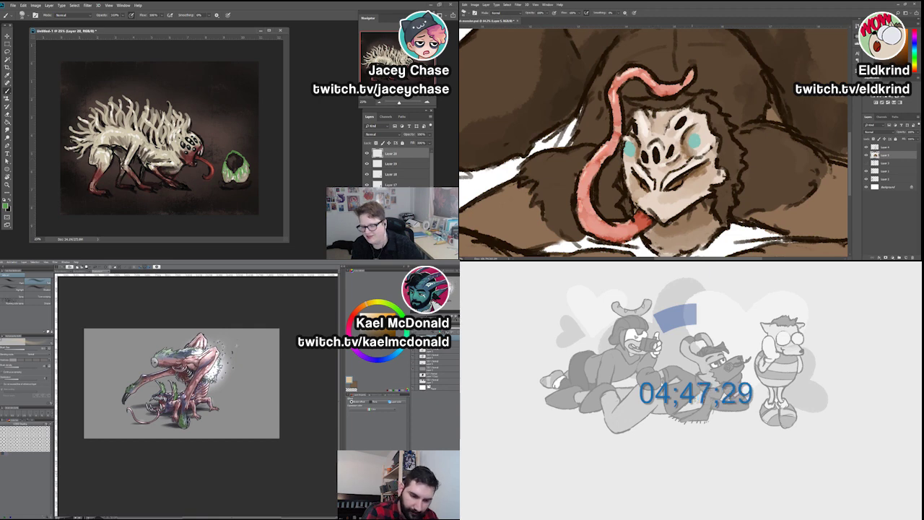
Open Hue/Saturation (Ctrl+U) for the green strokes by the egg.
{"action": "key", "text": "ctrl+minus"}
{"action": "key", "text": "ctrl+minus"}
{"action": "key", "text": "ctrl+minus"}
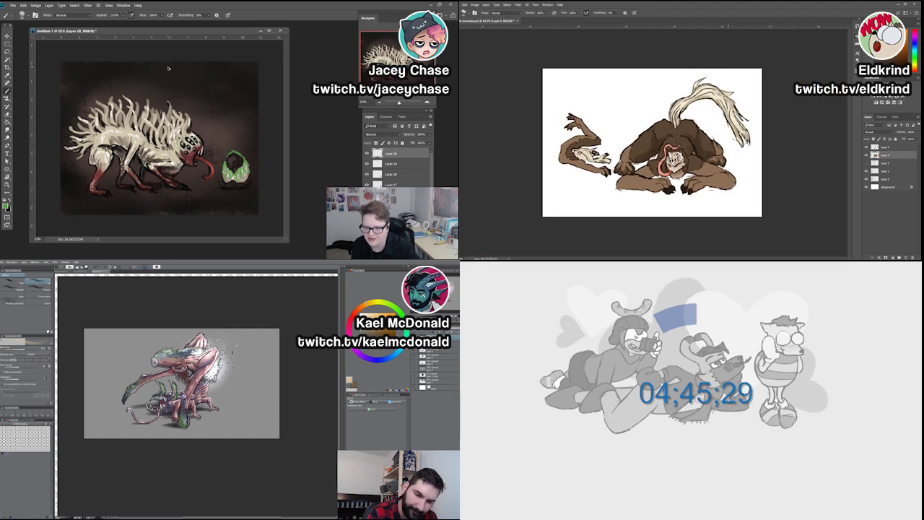
{"action": "key", "text": "ctrl+plus"}
{"action": "key", "text": "ctrl+plus"}
{"action": "key", "text": "ctrl+plus"}
{"action": "key", "text": "ctrl+plus"}
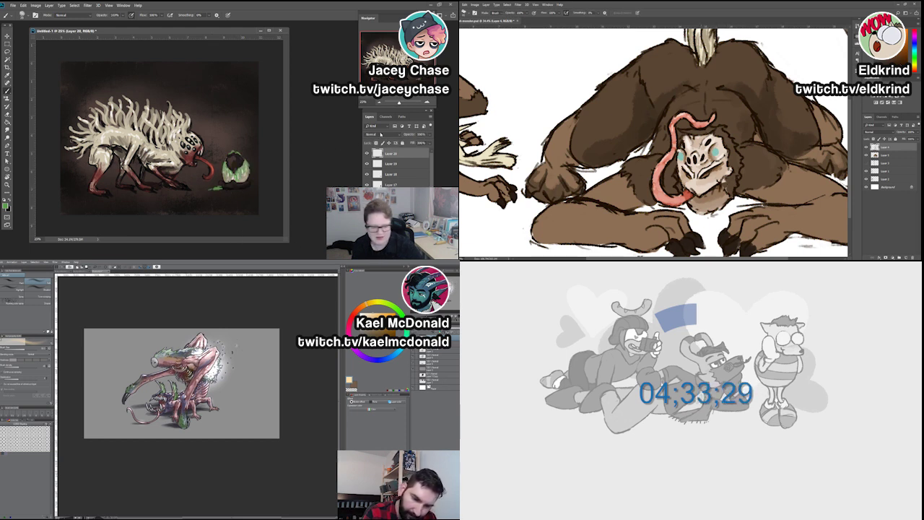
{"action": "key", "text": "ctrl+u"}
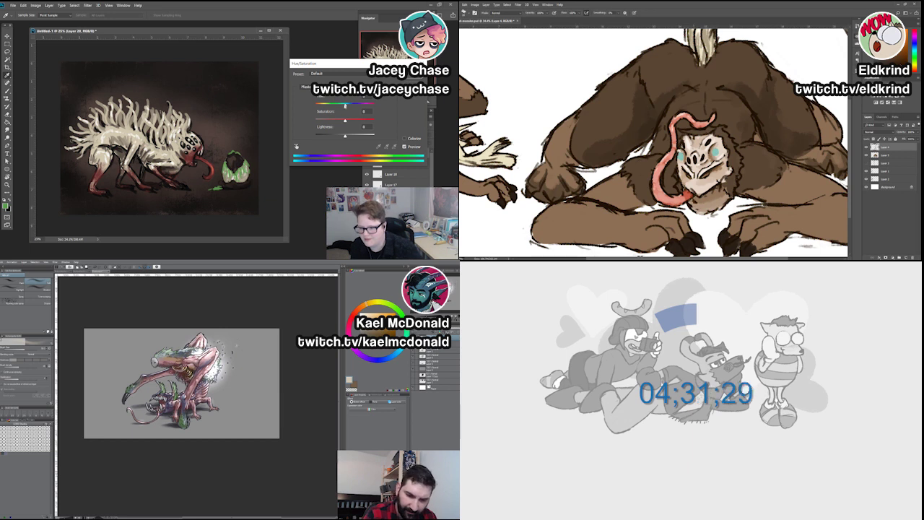
Shift the egg strokes' hue from green to a muted yellowish cream and apply.
{"action": "left_click_drag", "start_coordinate": [344, 105], "coordinate": [342, 136]}
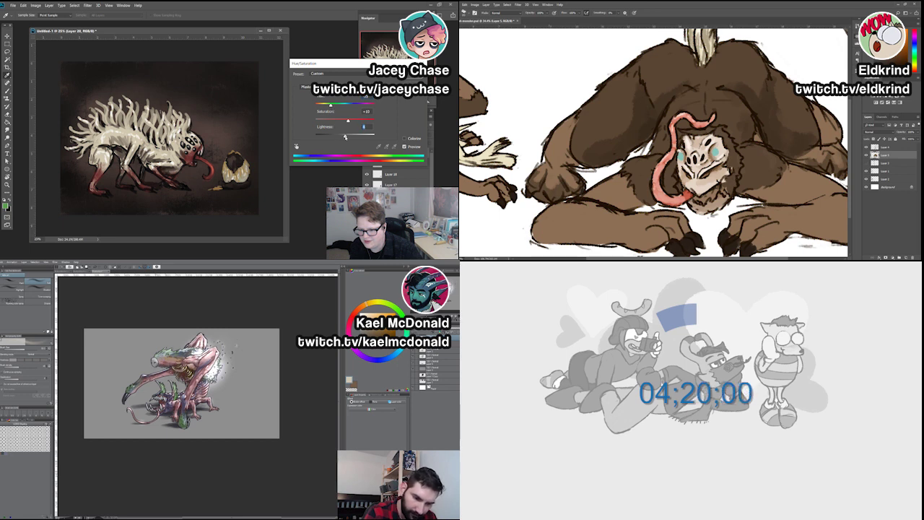
{"action": "key", "text": "Return"}
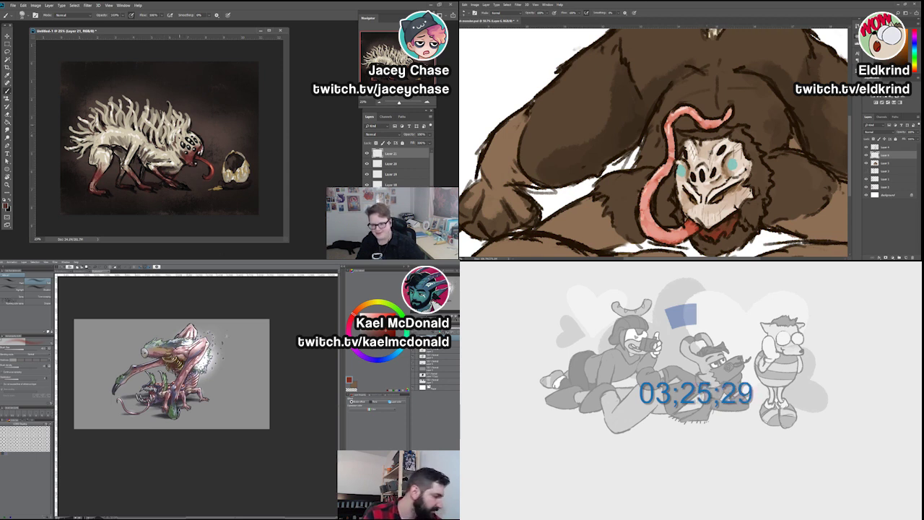
Switch to the layer one row above in the Layers panel for the red eye spots.
{"action": "left_click", "coordinate": [889, 146]}
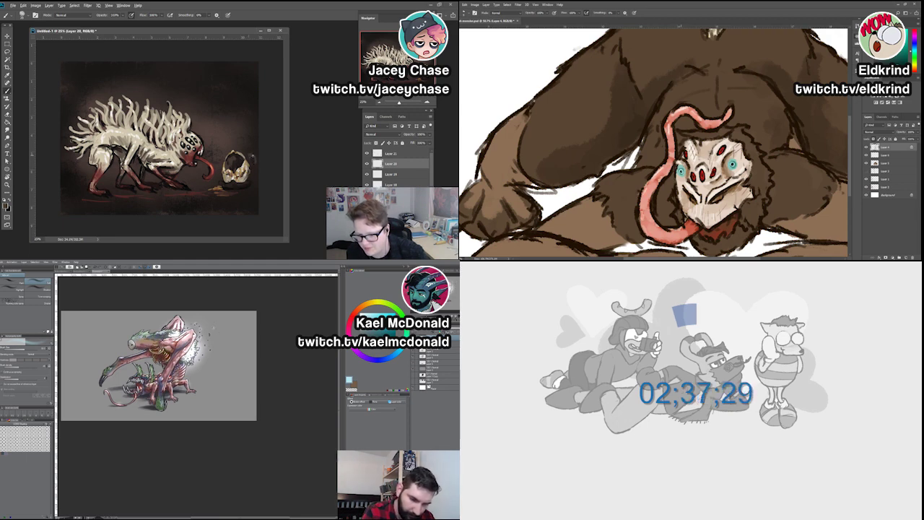
Fit the whole ape creature drawing in the window, then zoom in for signing.
{"action": "key", "text": "ctrl+0"}
{"action": "scroll", "coordinate": [668, 159], "scroll_direction": "up", "scroll_amount": 5}
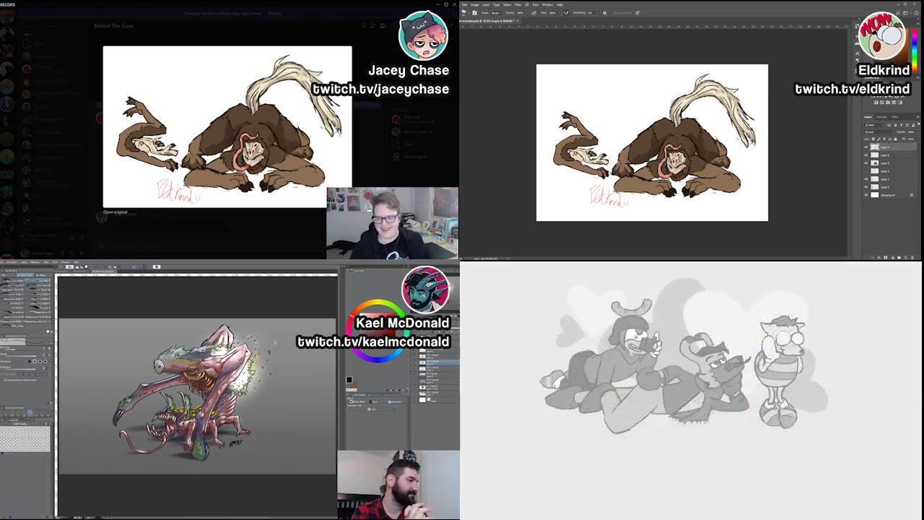
Return to chat, unhide the spiky pale beast spoiler and view it enlarged.
{"action": "left_click", "coordinate": [314, 224]}
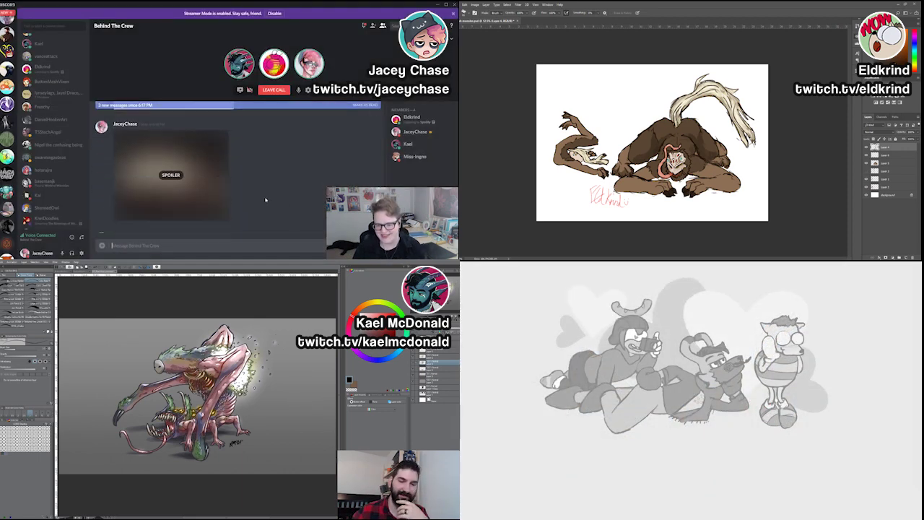
{"action": "left_click", "coordinate": [191, 194]}
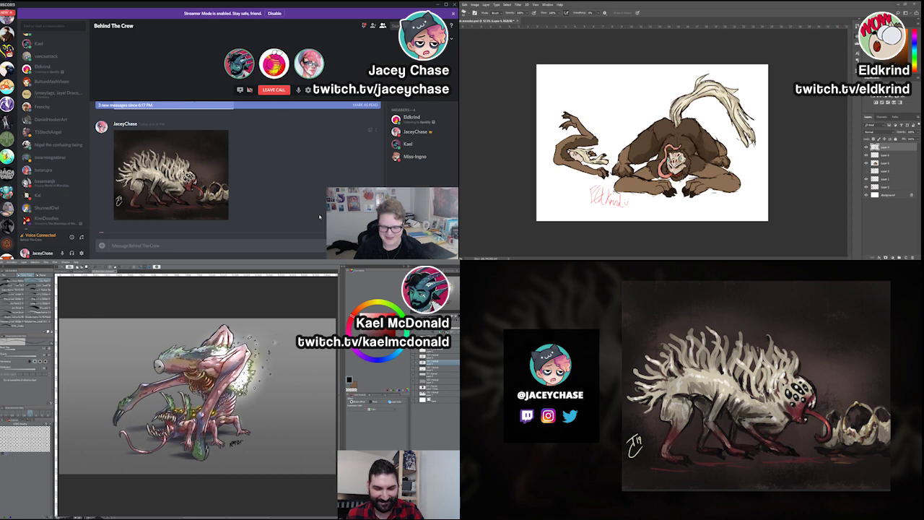
{"action": "left_click", "coordinate": [227, 203]}
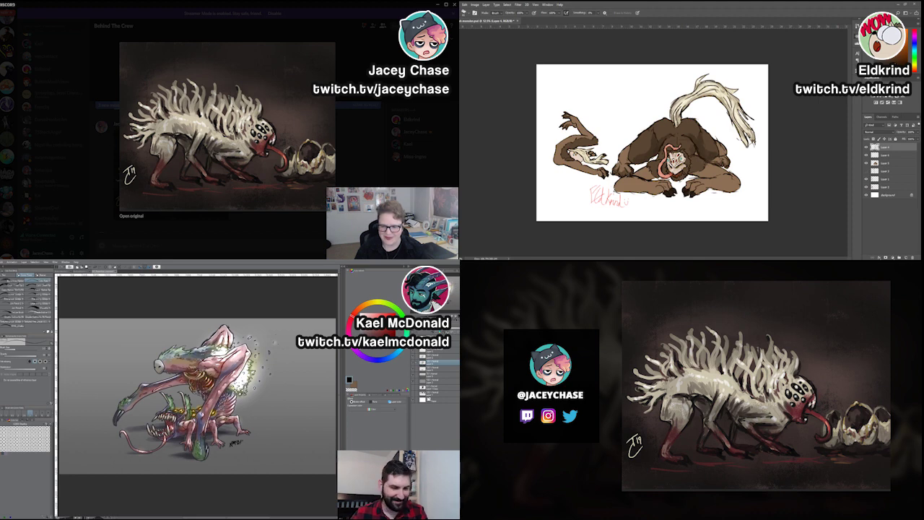
Leave the beast preview, unhide the pink alien spoiler below and open its original.
{"action": "key", "text": "Escape"}
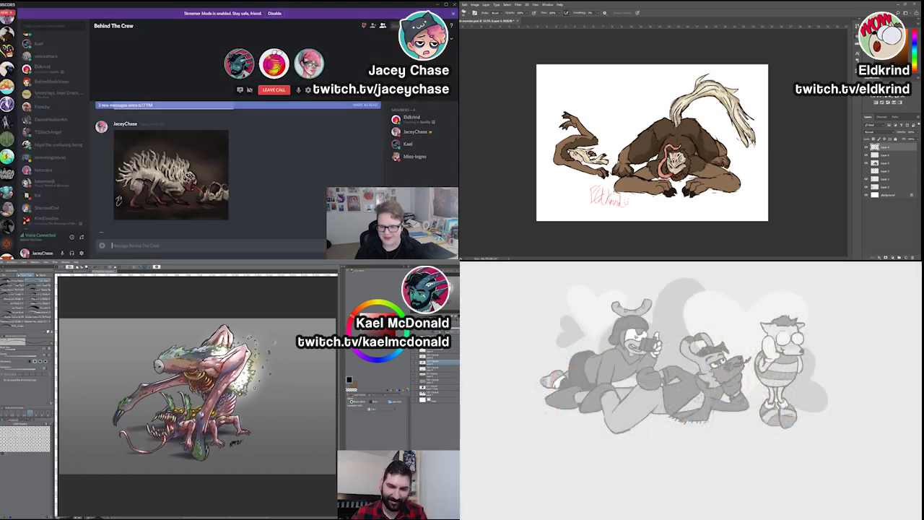
{"action": "scroll", "coordinate": [239, 166], "scroll_direction": "down", "scroll_amount": 3}
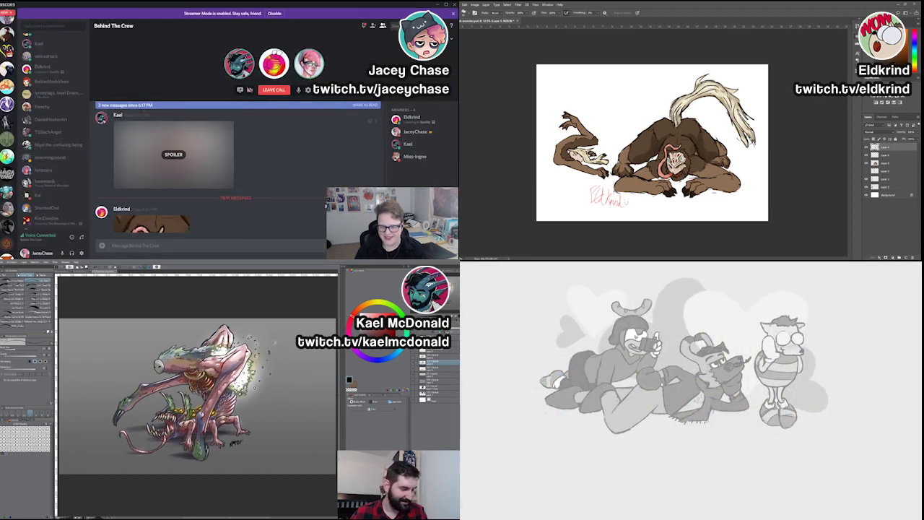
{"action": "scroll", "coordinate": [263, 198], "scroll_direction": "down", "scroll_amount": 2}
{"action": "scroll", "coordinate": [263, 197], "scroll_direction": "up", "scroll_amount": 3}
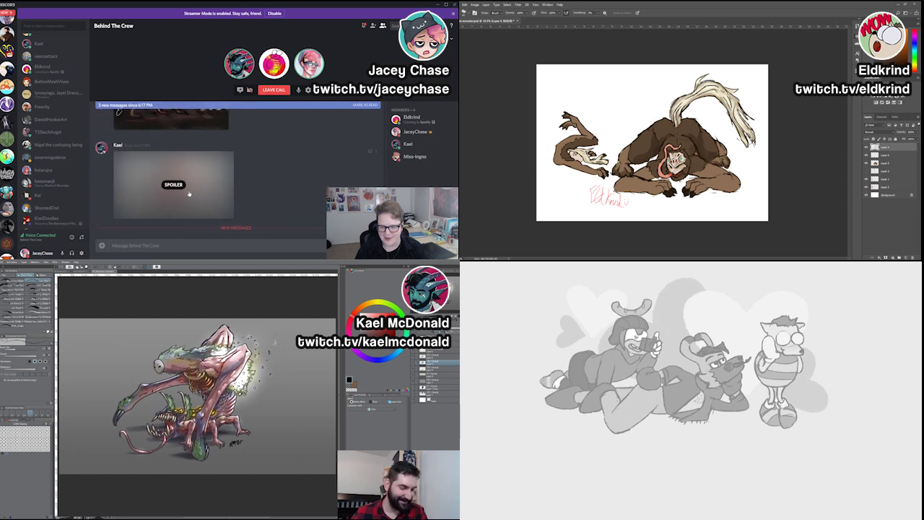
{"action": "left_click", "coordinate": [190, 194]}
{"action": "left_click", "coordinate": [155, 209]}
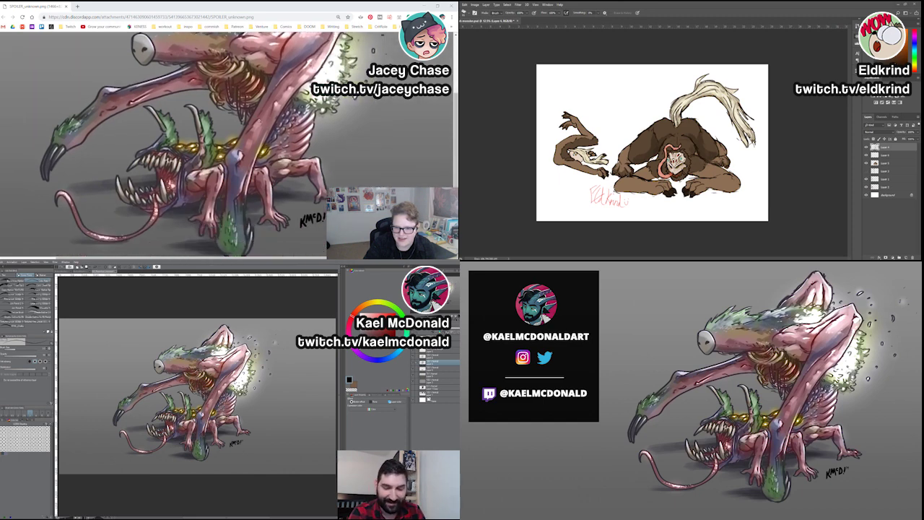
Scroll up and down over the full-size pink alien image to inspect it.
{"action": "scroll", "coordinate": [217, 145], "scroll_direction": "up", "scroll_amount": 2}
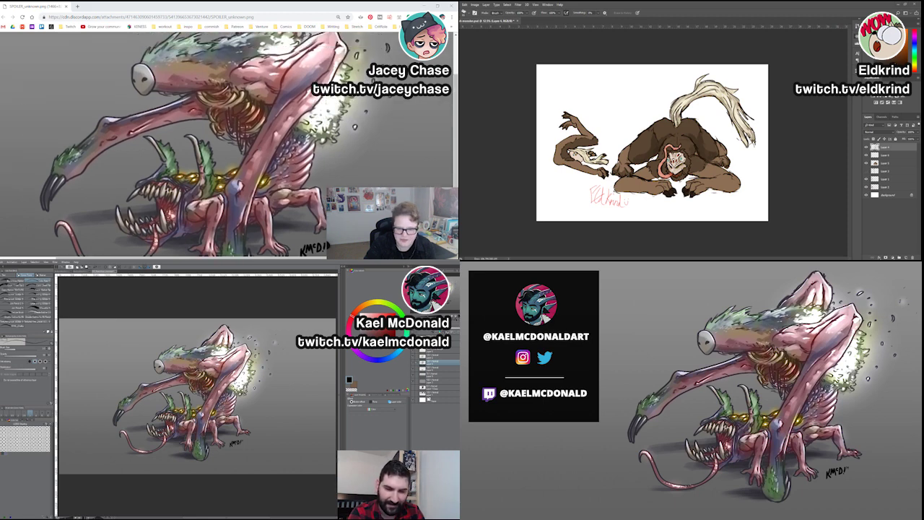
{"action": "scroll", "coordinate": [216, 145], "scroll_direction": "down", "scroll_amount": 4}
{"action": "scroll", "coordinate": [216, 145], "scroll_direction": "up", "scroll_amount": 2}
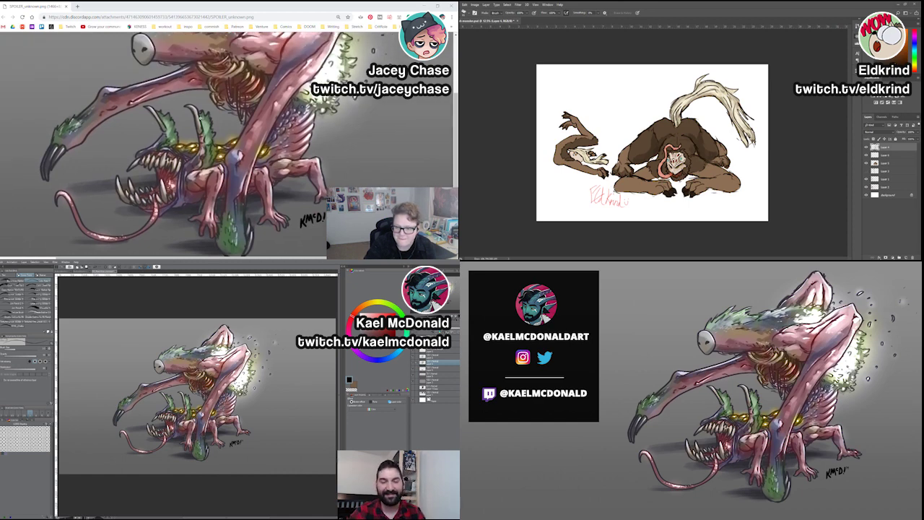
{"action": "scroll", "coordinate": [200, 115], "scroll_direction": "up", "scroll_amount": 4}
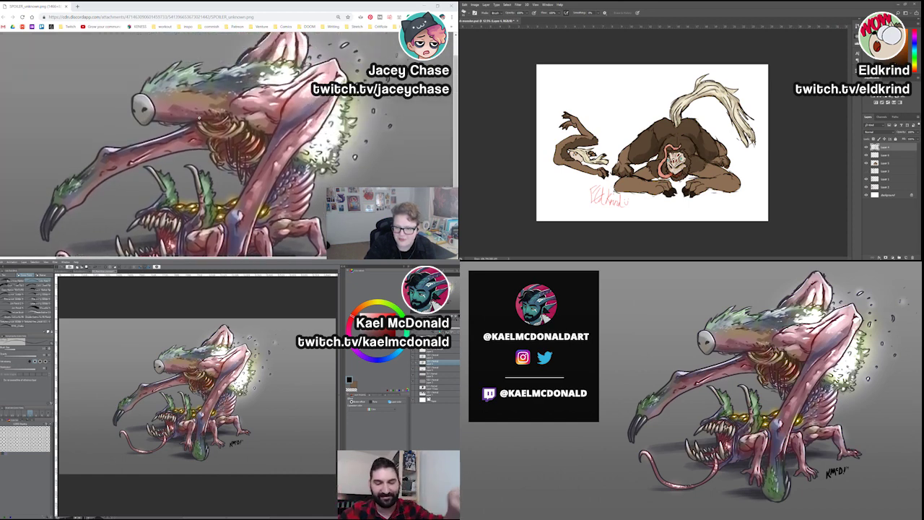
{"action": "scroll", "coordinate": [197, 116], "scroll_direction": "down", "scroll_amount": 4}
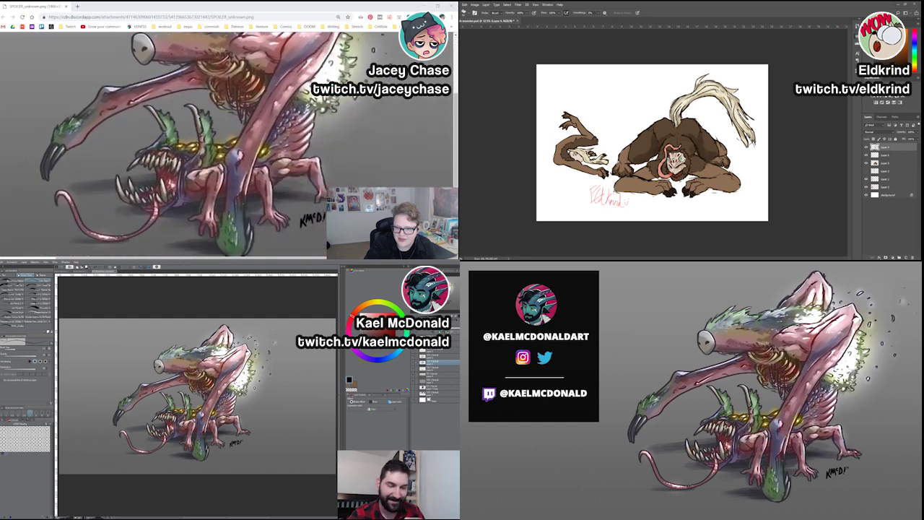
{"action": "scroll", "coordinate": [198, 115], "scroll_direction": "up", "scroll_amount": 4}
{"action": "scroll", "coordinate": [197, 116], "scroll_direction": "down", "scroll_amount": 4}
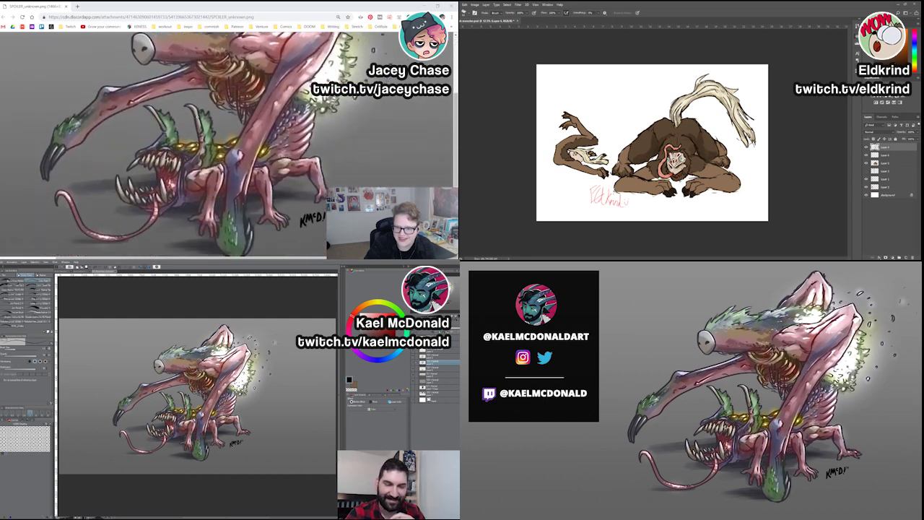
{"action": "scroll", "coordinate": [196, 114], "scroll_direction": "up", "scroll_amount": 4}
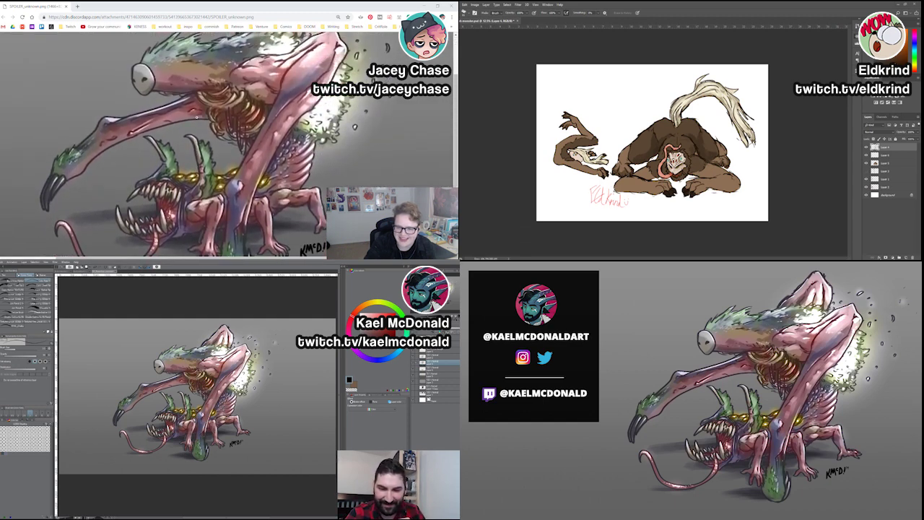
Zoom the Chrome page out two steps and back in one so the alien fits.
{"action": "left_click", "coordinate": [454, 16]}
{"action": "left_click", "coordinate": [414, 88]}
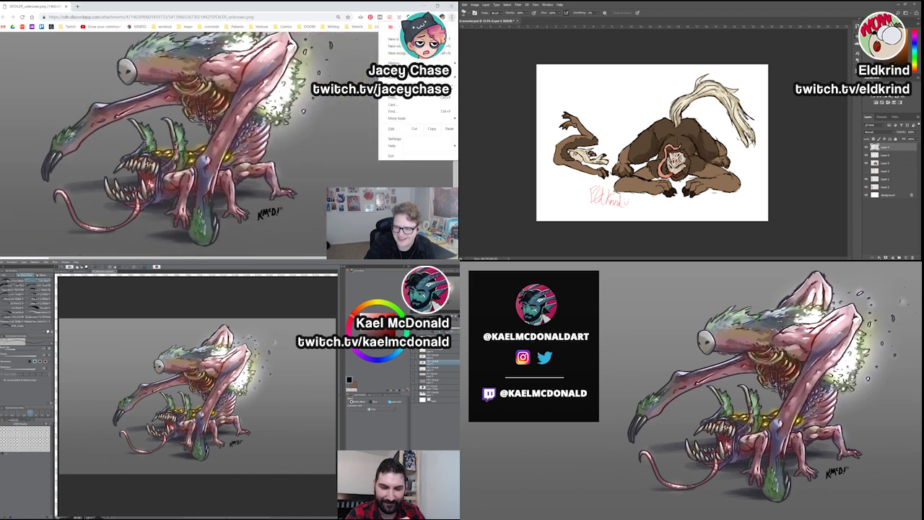
{"action": "left_click", "coordinate": [414, 87]}
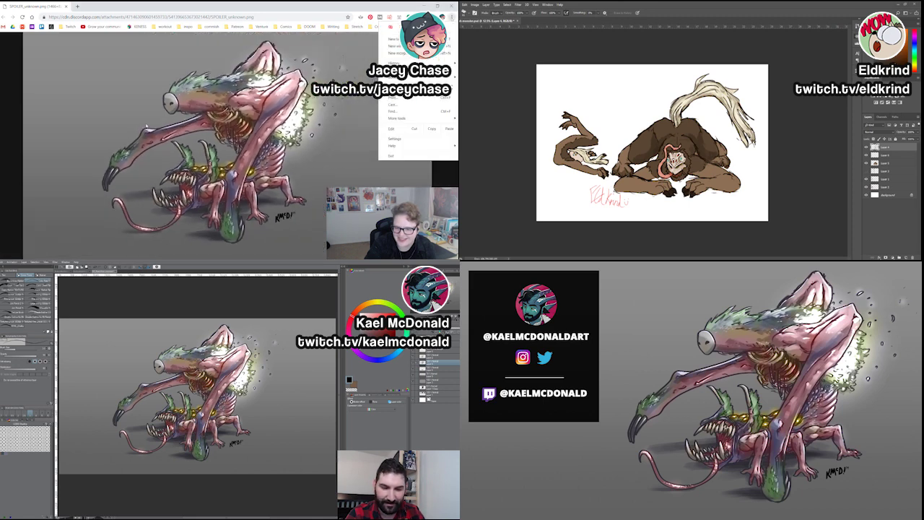
{"action": "key", "text": "ctrl+plus"}
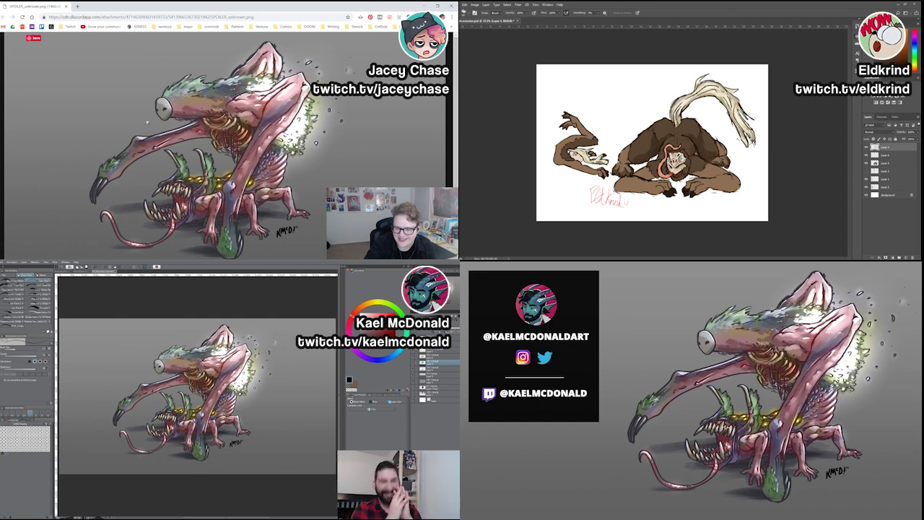
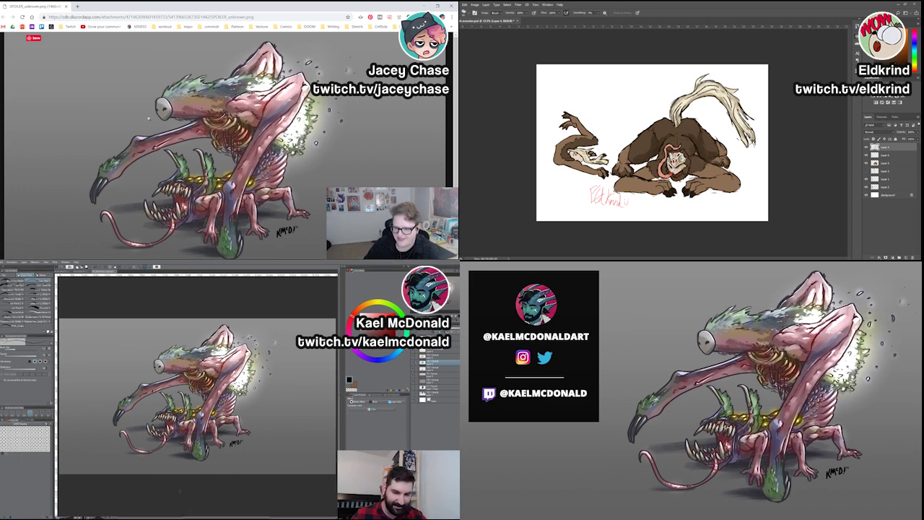
Close the Chrome tab with the full-size pink creature and dismiss the Discord image preview.
{"action": "scroll", "coordinate": [183, 486], "scroll_direction": "up", "scroll_amount": 1}
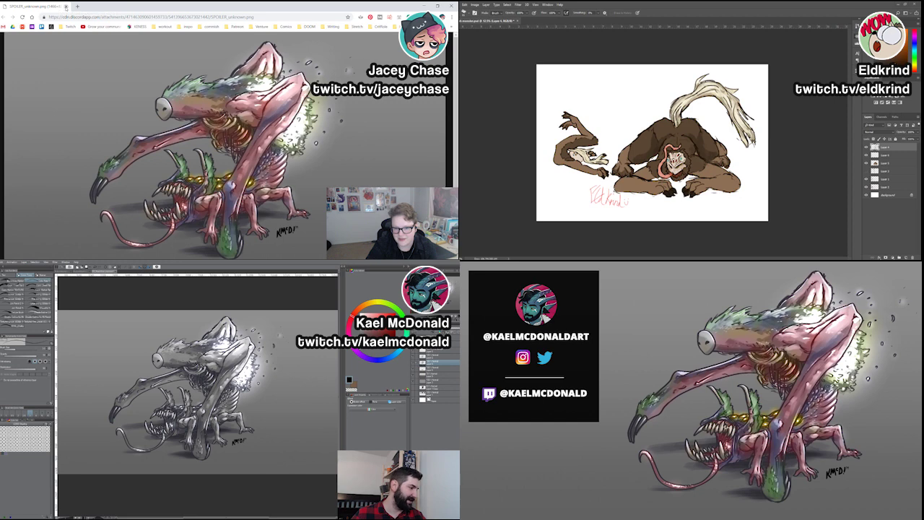
{"action": "key", "text": "ctrl+w"}
{"action": "left_click", "coordinate": [194, 227]}
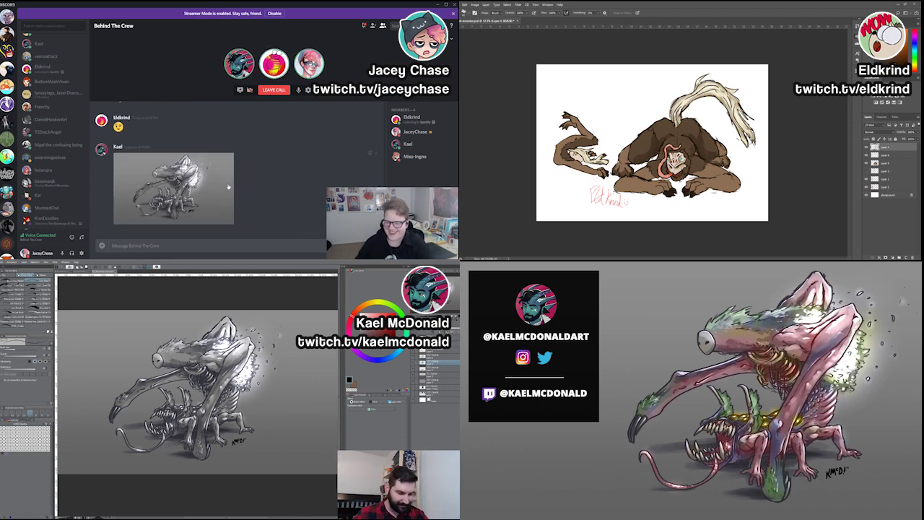
{"action": "left_click", "coordinate": [165, 195]}
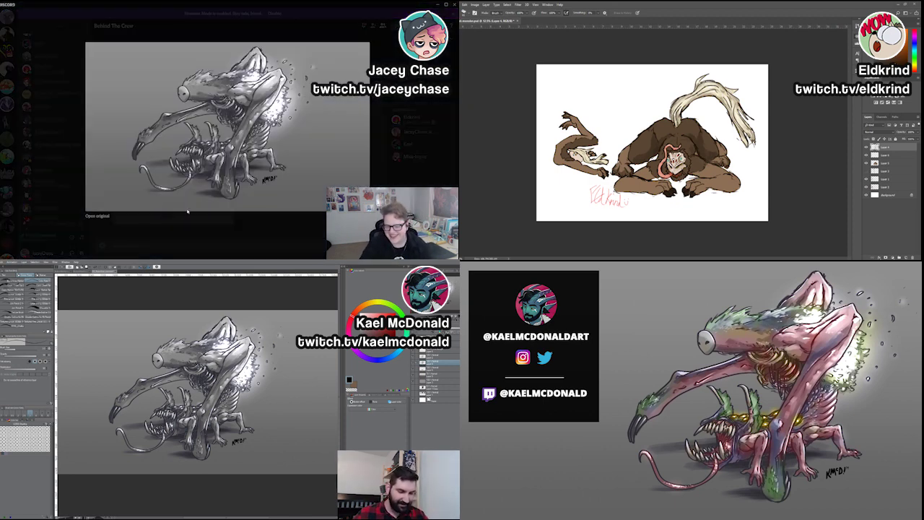
{"action": "left_click", "coordinate": [259, 217]}
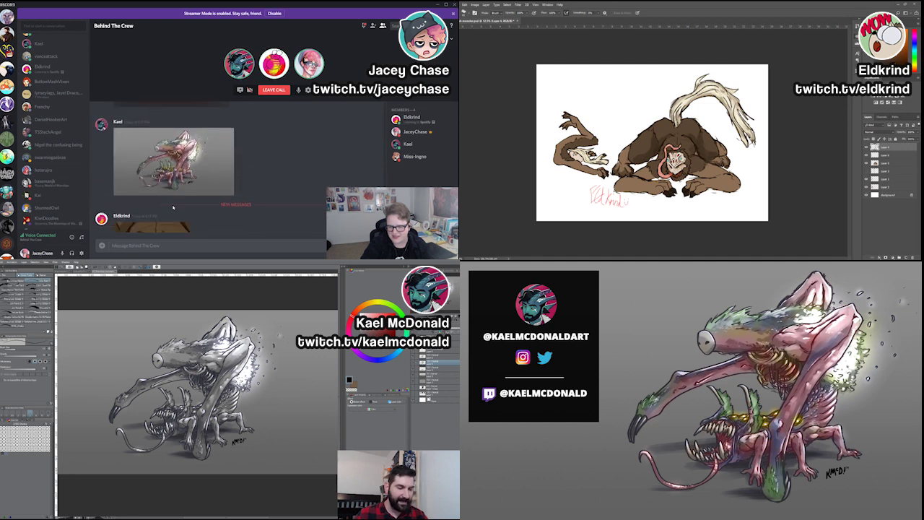
{"action": "scroll", "coordinate": [181, 205], "scroll_direction": "down", "scroll_amount": 2}
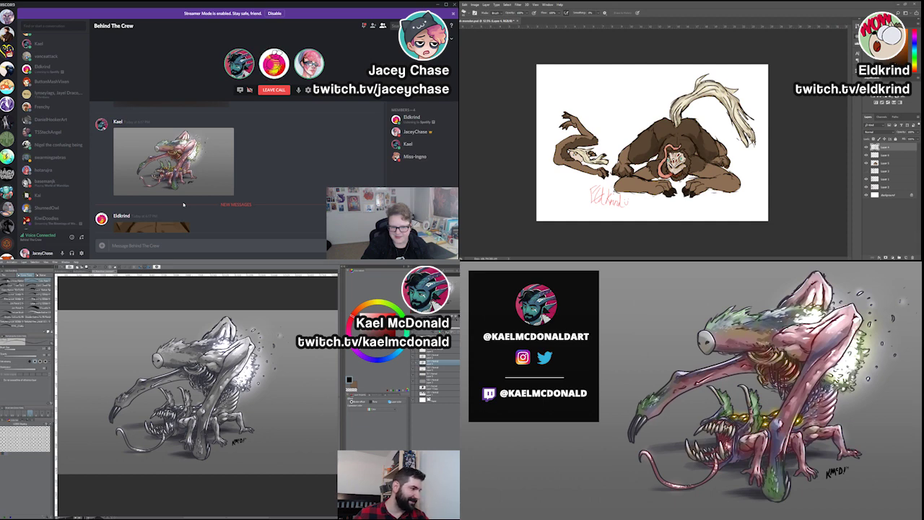
{"action": "left_click", "coordinate": [169, 174]}
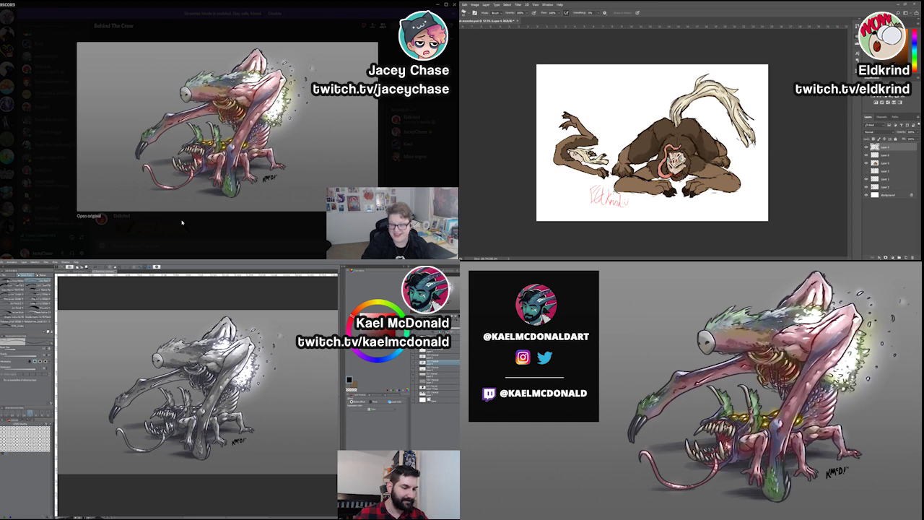
{"action": "left_click", "coordinate": [302, 231]}
{"action": "scroll", "coordinate": [266, 208], "scroll_direction": "up", "scroll_amount": 3}
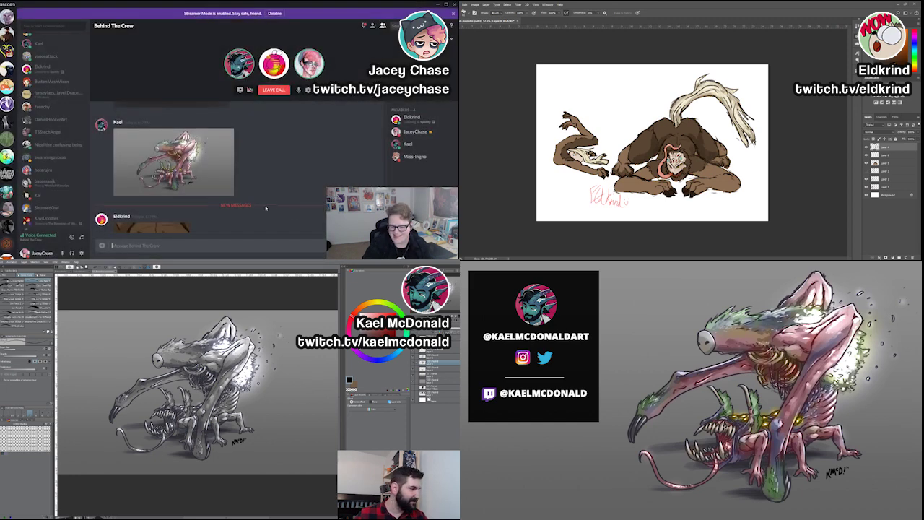
{"action": "scroll", "coordinate": [266, 208], "scroll_direction": "up", "scroll_amount": 5}
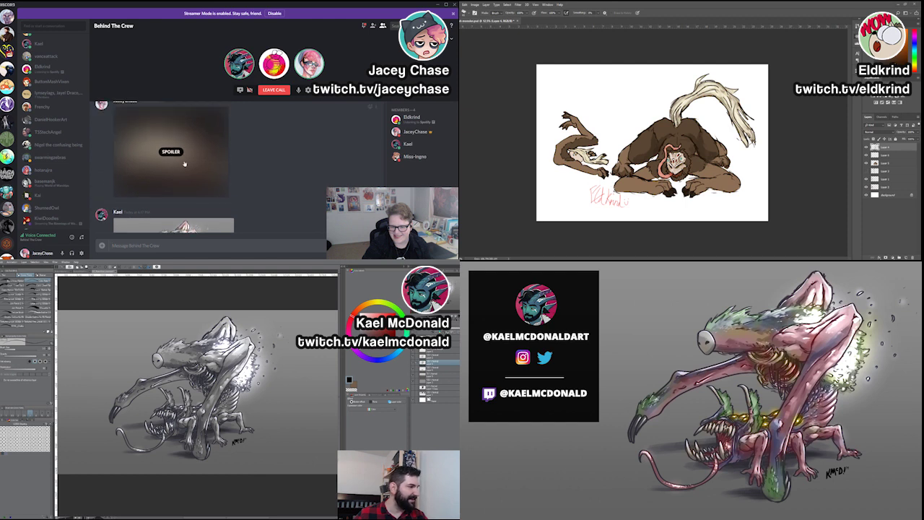
{"action": "scroll", "coordinate": [240, 152], "scroll_direction": "down", "scroll_amount": 5}
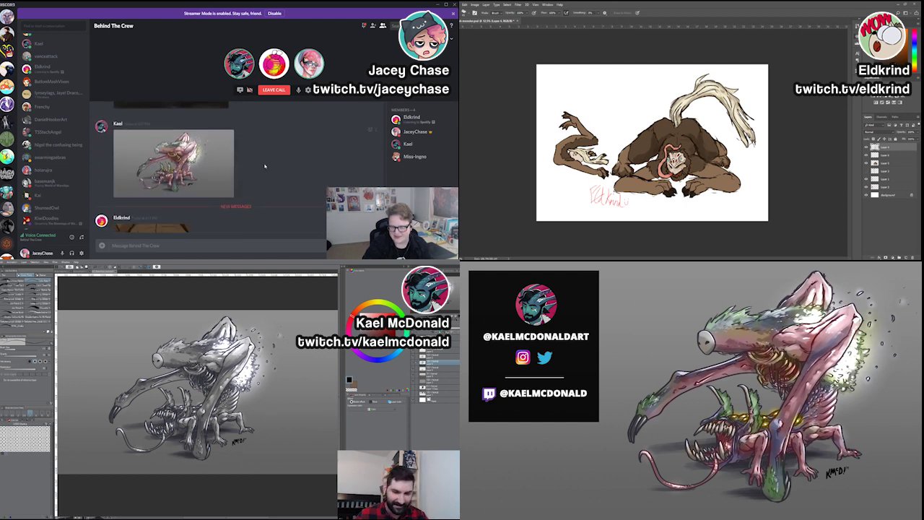
{"action": "scroll", "coordinate": [265, 166], "scroll_direction": "up", "scroll_amount": 5}
{"action": "scroll", "coordinate": [265, 167], "scroll_direction": "down", "scroll_amount": 5}
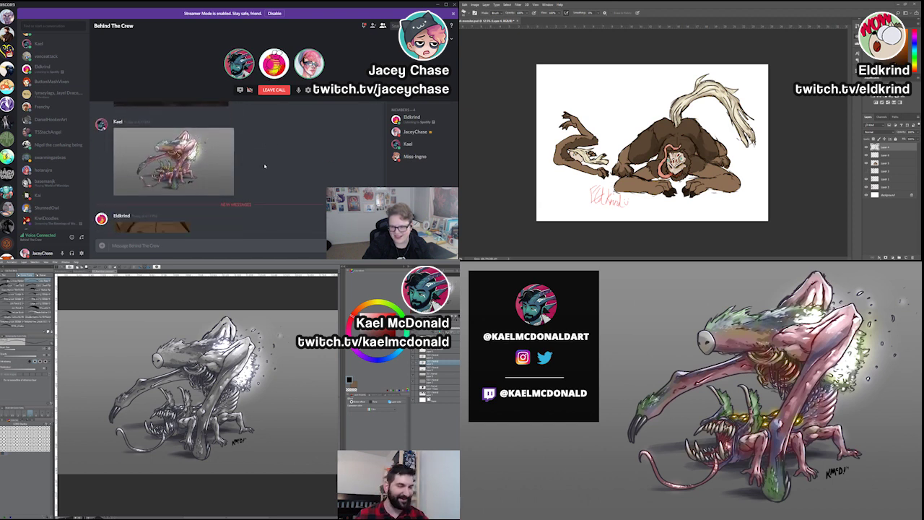
{"action": "scroll", "coordinate": [265, 166], "scroll_direction": "up", "scroll_amount": 2}
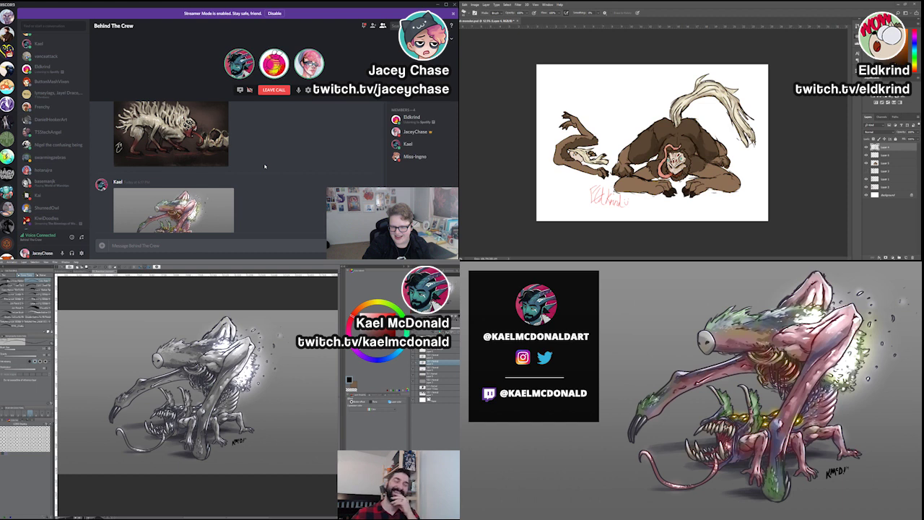
{"action": "scroll", "coordinate": [265, 166], "scroll_direction": "down", "scroll_amount": 1}
{"action": "scroll", "coordinate": [265, 166], "scroll_direction": "up", "scroll_amount": 3}
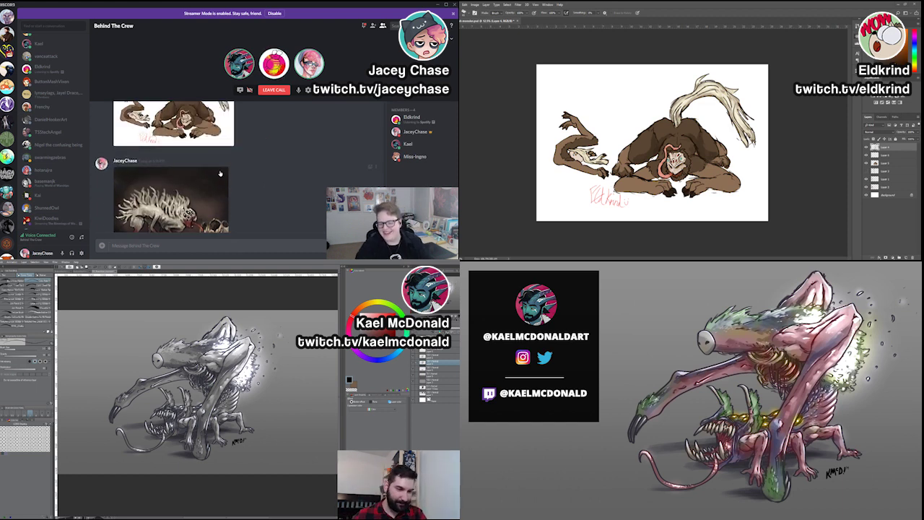
{"action": "scroll", "coordinate": [263, 176], "scroll_direction": "down", "scroll_amount": 2}
{"action": "scroll", "coordinate": [260, 175], "scroll_direction": "down", "scroll_amount": 2}
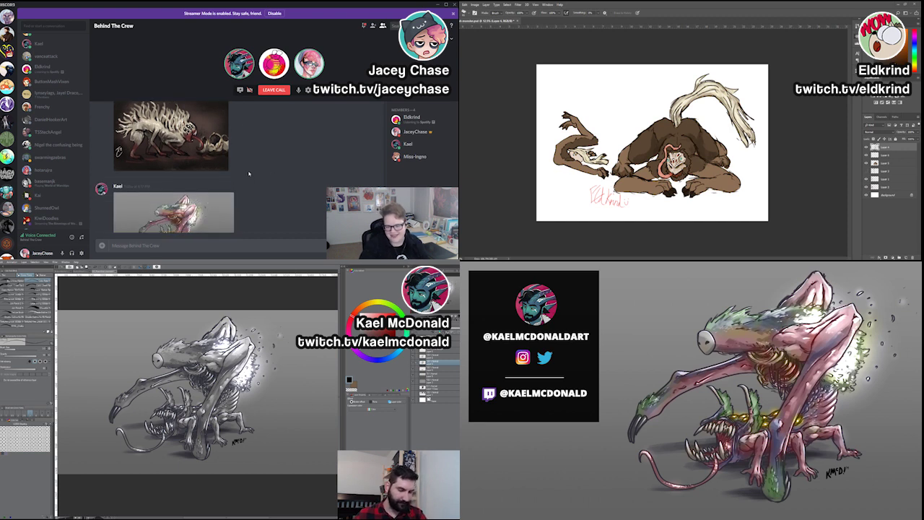
{"action": "scroll", "coordinate": [248, 174], "scroll_direction": "up", "scroll_amount": 1}
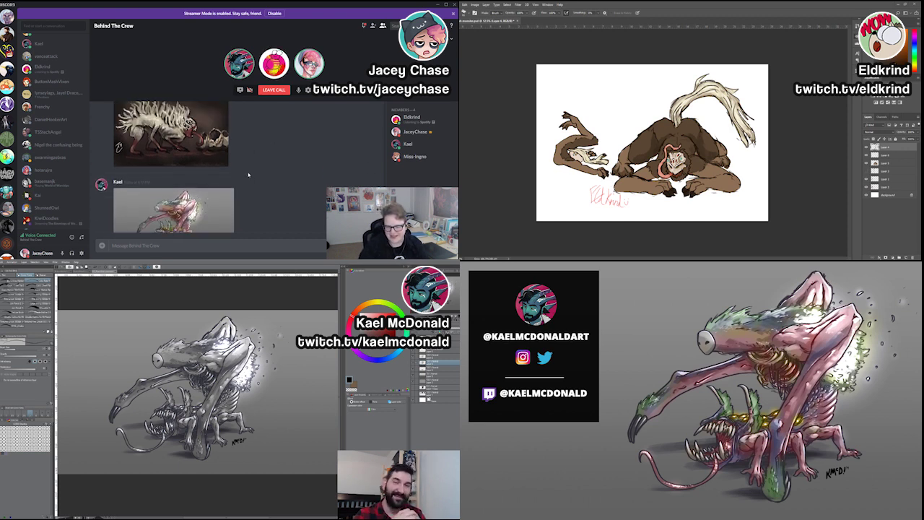
{"action": "scroll", "coordinate": [249, 174], "scroll_direction": "up", "scroll_amount": 1}
{"action": "scroll", "coordinate": [249, 174], "scroll_direction": "down", "scroll_amount": 1}
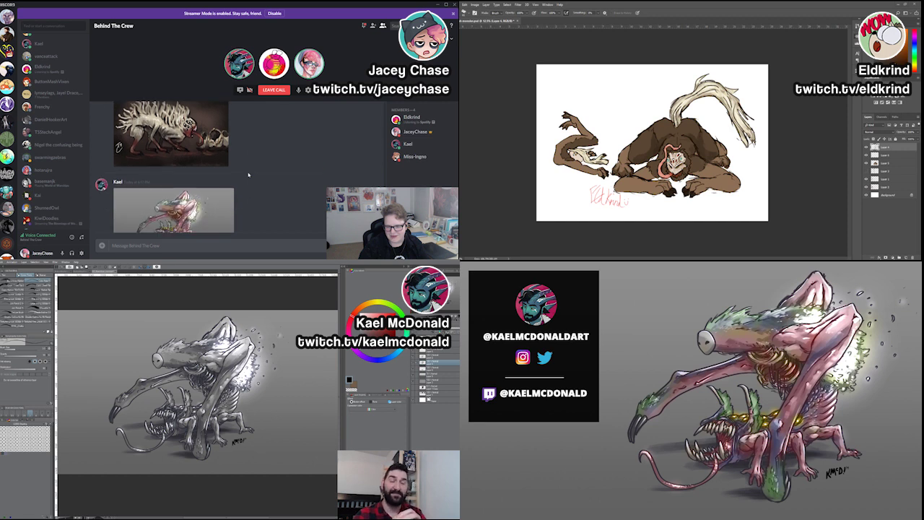
{"action": "scroll", "coordinate": [249, 175], "scroll_direction": "up", "scroll_amount": 1}
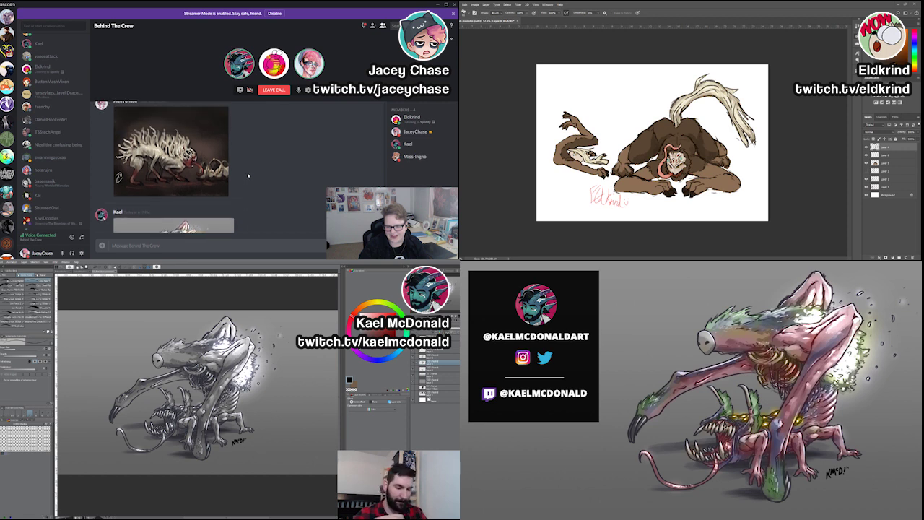
{"action": "scroll", "coordinate": [248, 176], "scroll_direction": "down", "scroll_amount": 2}
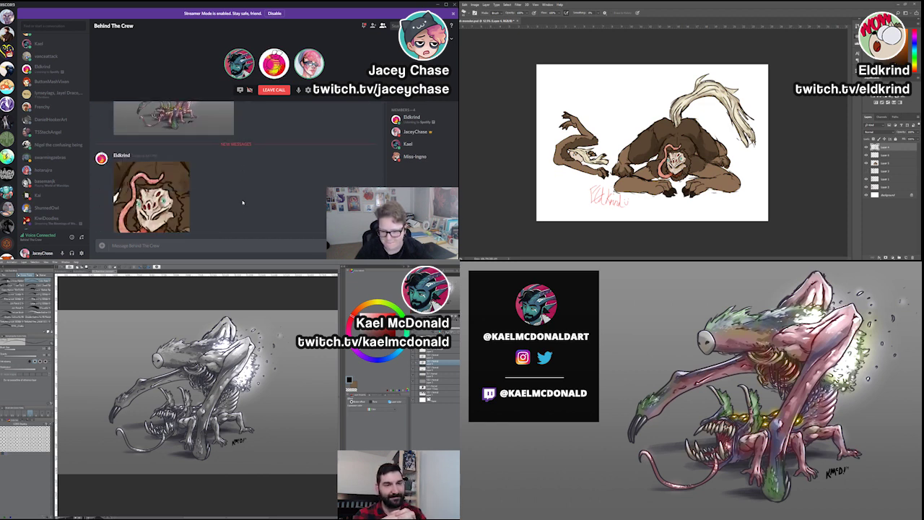
{"action": "left_click", "coordinate": [173, 161]}
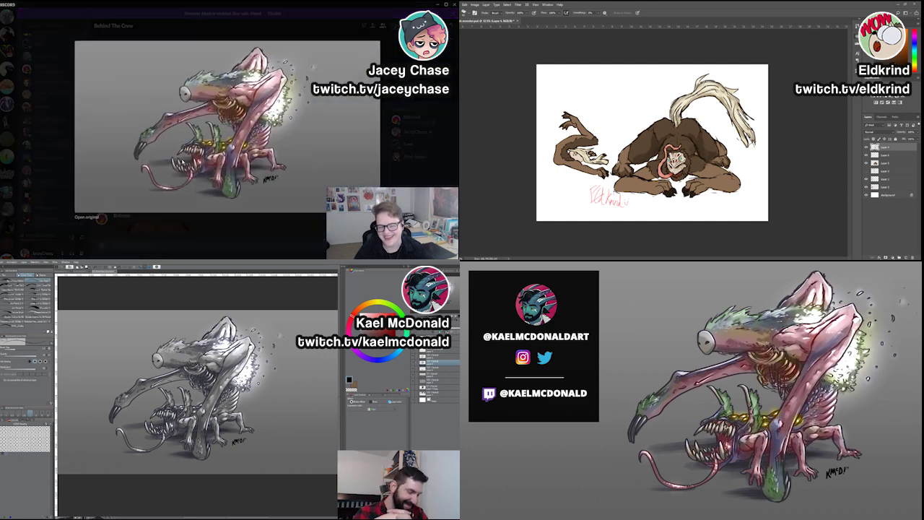
{"action": "left_click", "coordinate": [262, 235]}
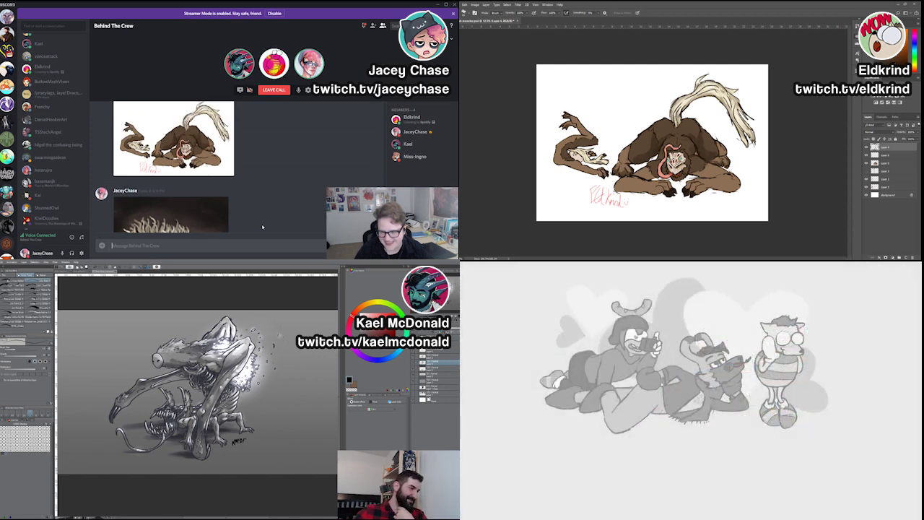
Look over the pink creature drawing enlarged in the chat, then switch to the pale creature painting in Photoshop.
{"action": "scroll", "coordinate": [262, 227], "scroll_direction": "up", "scroll_amount": 2}
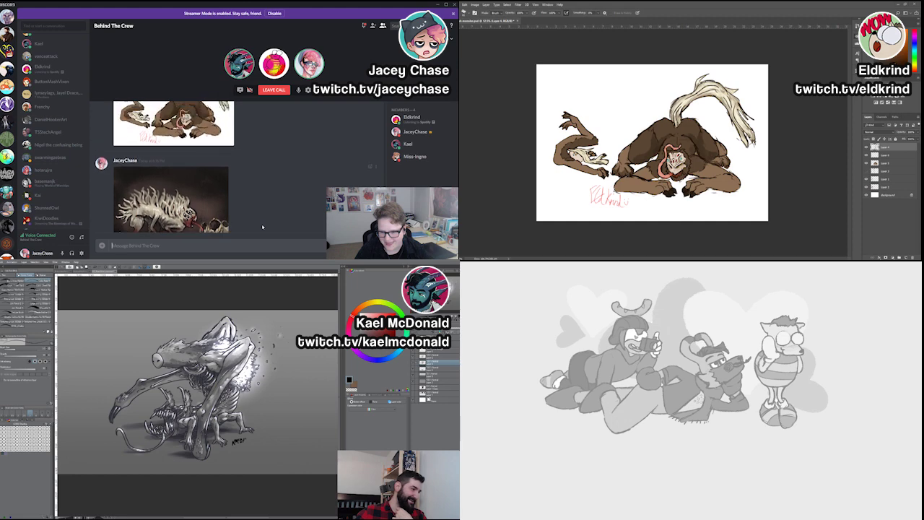
{"action": "scroll", "coordinate": [262, 227], "scroll_direction": "down", "scroll_amount": 5}
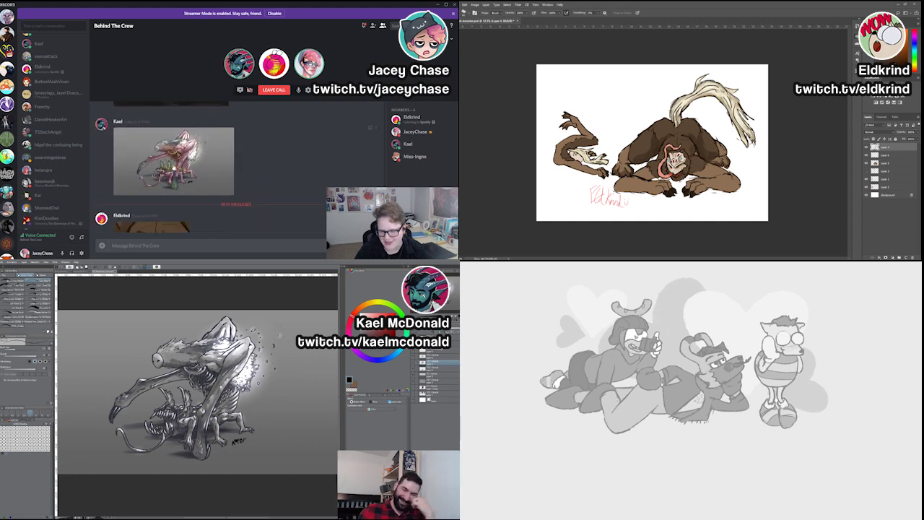
{"action": "left_click", "coordinate": [175, 165]}
{"action": "left_click", "coordinate": [225, 233]}
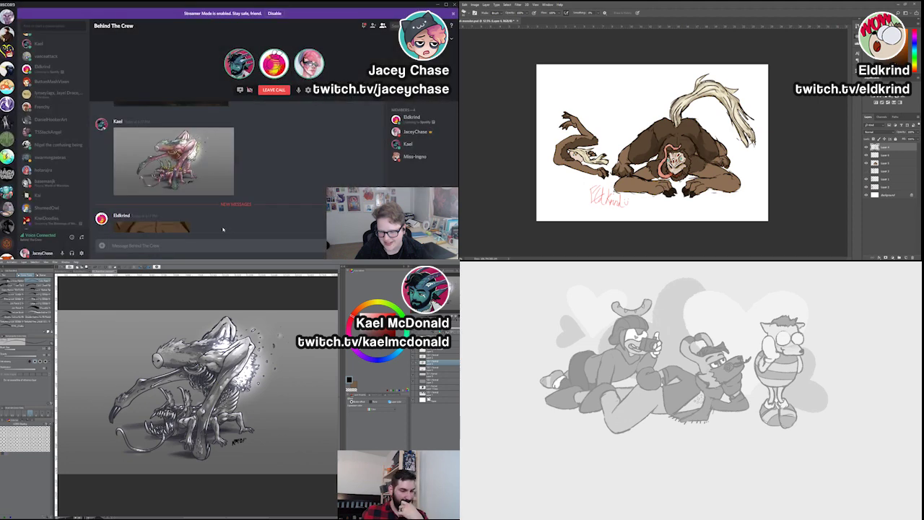
{"action": "scroll", "coordinate": [119, 207], "scroll_direction": "up", "scroll_amount": 3}
{"action": "scroll", "coordinate": [173, 166], "scroll_direction": "up", "scroll_amount": 3}
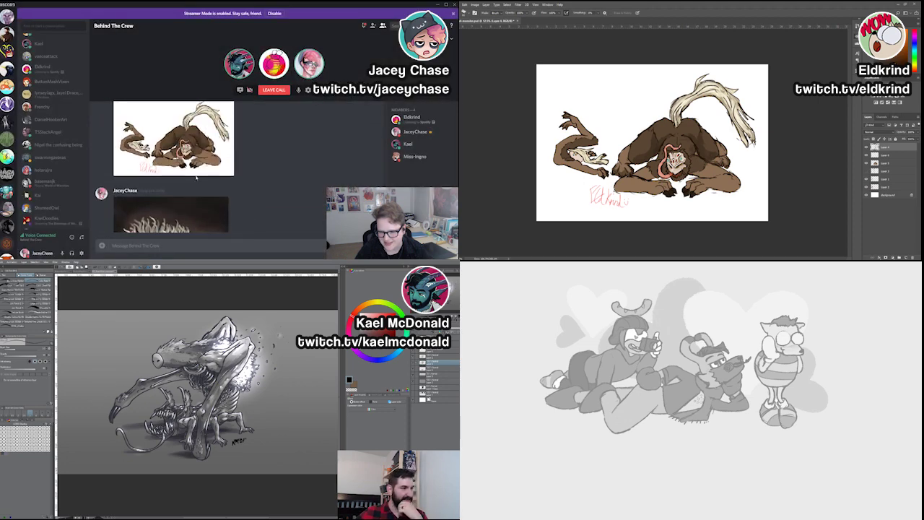
{"action": "scroll", "coordinate": [173, 166], "scroll_direction": "down", "scroll_amount": 5}
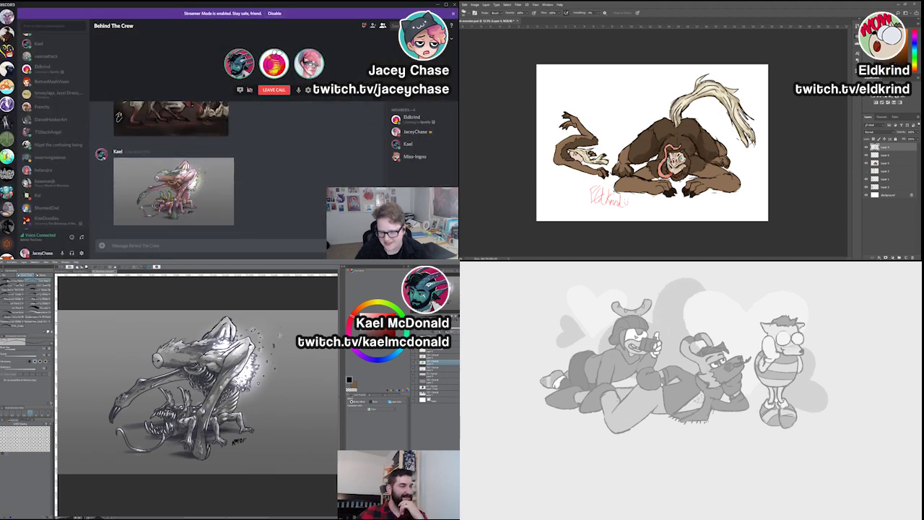
{"action": "left_click", "coordinate": [195, 166]}
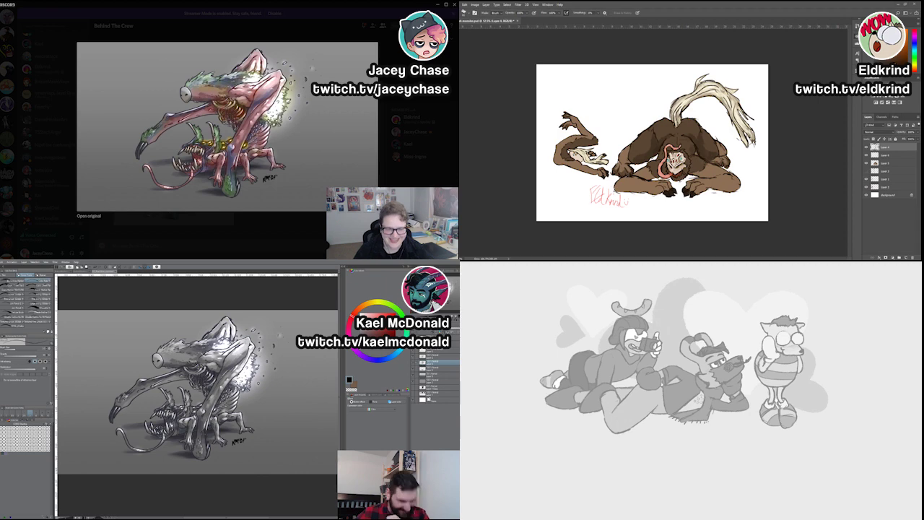
{"action": "left_click", "coordinate": [277, 237]}
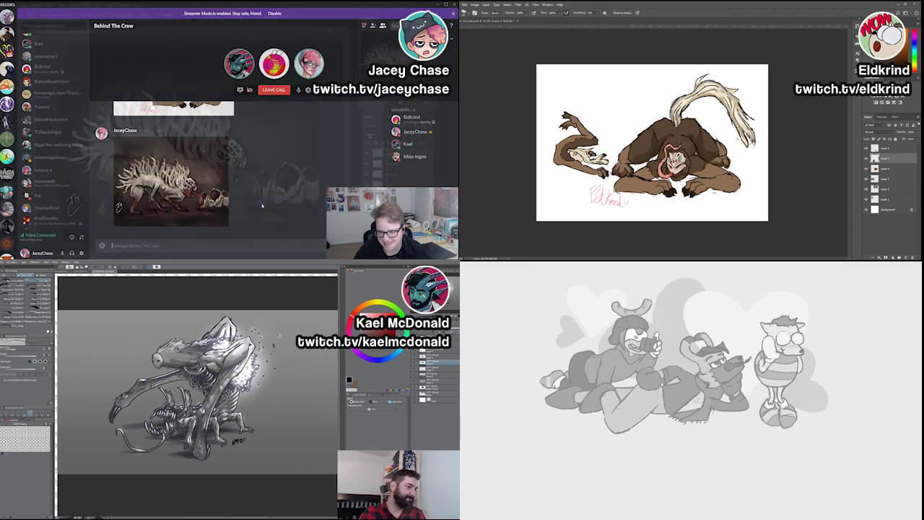
{"action": "key", "text": "alt+Tab"}
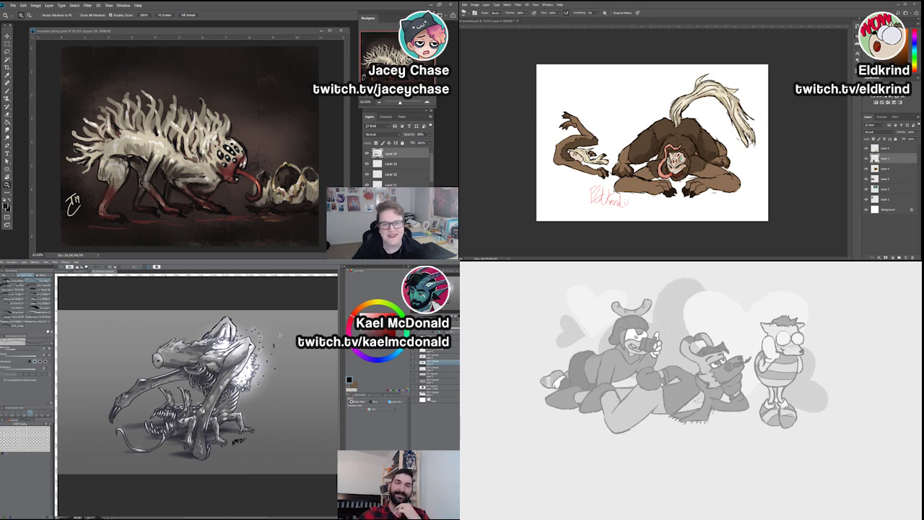